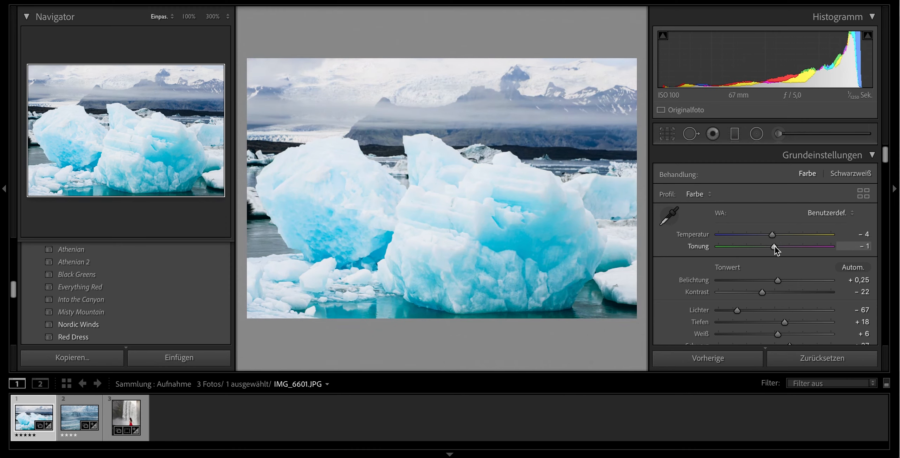
Step: Set the basic tone to exposure 0.00, contrast -54, highlights -92, shadows +2, whites -26 and blacks +51
{"action": "scroll", "coordinate": [775, 246], "scroll_direction": "down", "scroll_amount": 3}
{"action": "left_click_drag", "start_coordinate": [778, 223], "coordinate": [720, 262]}
{"action": "scroll", "coordinate": [721, 262], "scroll_direction": "down", "scroll_amount": 2}
{"action": "mouse_move", "coordinate": [786, 239]}
{"action": "left_mouse_down"}
{"action": "mouse_move", "coordinate": [750, 240]}
{"action": "mouse_move", "coordinate": [786, 241]}
{"action": "mouse_move", "coordinate": [750, 222]}
{"action": "mouse_move", "coordinate": [802, 223]}
{"action": "mouse_move", "coordinate": [739, 223]}
{"action": "mouse_move", "coordinate": [768, 223]}
{"action": "mouse_move", "coordinate": [746, 236]}
{"action": "mouse_move", "coordinate": [802, 237]}
{"action": "left_mouse_up"}
Step: Set the photo's texture to +4, clarity to +3 and dehaze to +9
{"action": "scroll", "coordinate": [776, 242], "scroll_direction": "down", "scroll_amount": 2}
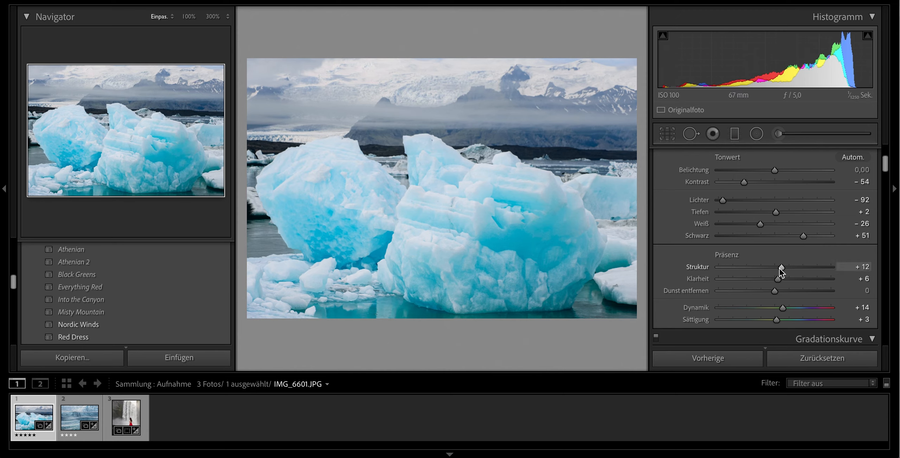
{"action": "left_click_drag", "start_coordinate": [775, 270], "coordinate": [768, 270]}
{"action": "left_click_drag", "start_coordinate": [776, 266], "coordinate": [780, 292]}
Step: Set the parametric tone curve to highlights +12, lights +12, darks -7 and shadows +15
{"action": "scroll", "coordinate": [780, 291], "scroll_direction": "down", "scroll_amount": 3}
{"action": "scroll", "coordinate": [781, 292], "scroll_direction": "down", "scroll_amount": 5}
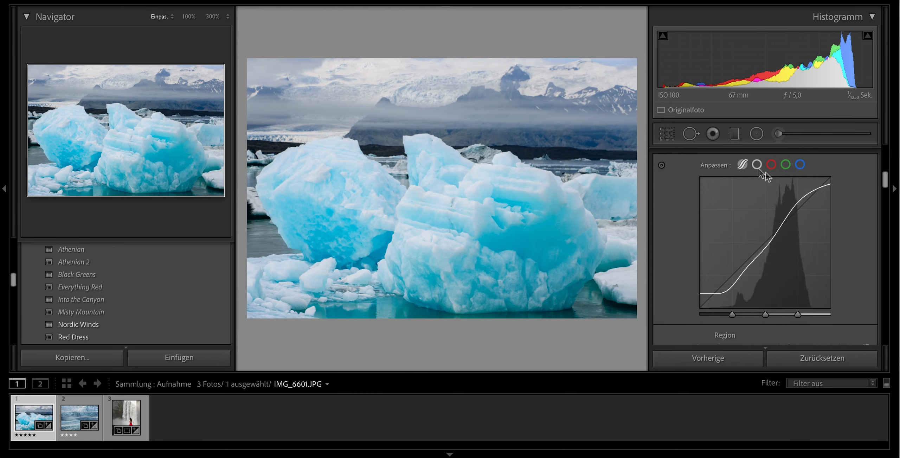
{"action": "scroll", "coordinate": [763, 174], "scroll_direction": "down", "scroll_amount": 3}
{"action": "left_click_drag", "start_coordinate": [788, 242], "coordinate": [789, 277]}
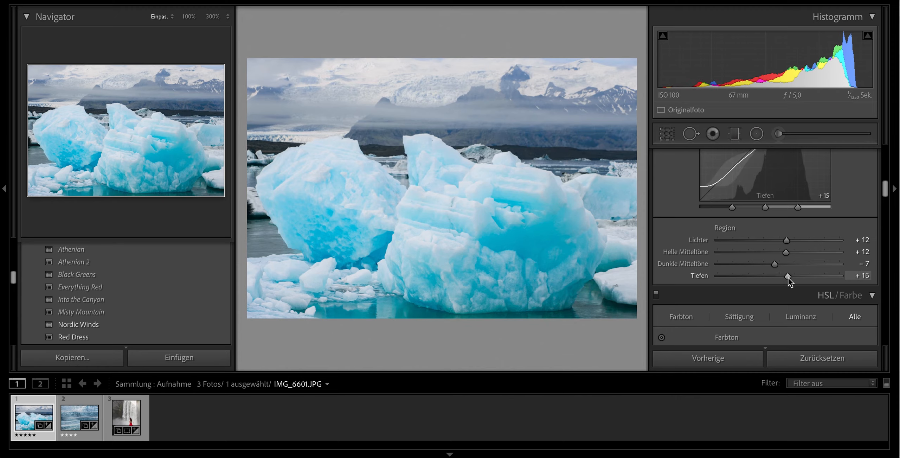
Step: Reshape the point curve closer to the diagonal, with the midtone point at 131/118 and the white point at 255/249
{"action": "scroll", "coordinate": [788, 277], "scroll_direction": "up", "scroll_amount": 5}
{"action": "left_click", "coordinate": [759, 207]}
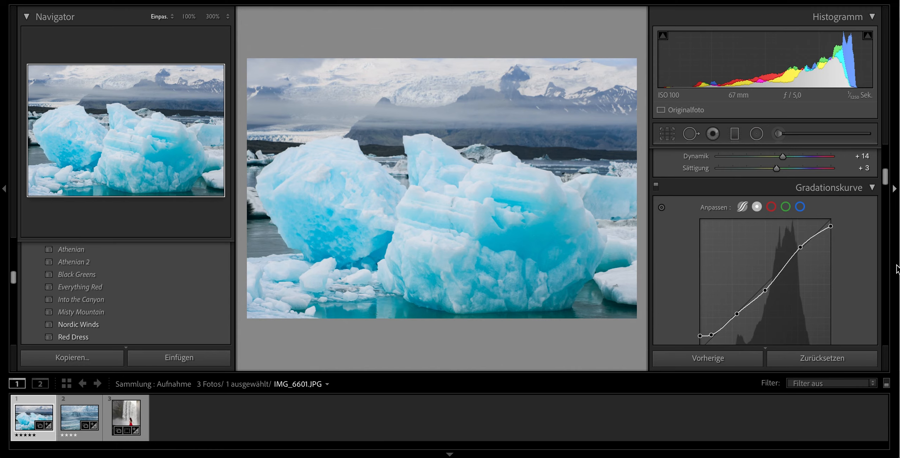
{"action": "scroll", "coordinate": [855, 273], "scroll_direction": "down", "scroll_amount": 3}
{"action": "mouse_move", "coordinate": [711, 281]}
{"action": "left_mouse_down"}
{"action": "mouse_move", "coordinate": [700, 280]}
{"action": "mouse_move", "coordinate": [692, 305]}
{"action": "mouse_move", "coordinate": [707, 262]}
{"action": "mouse_move", "coordinate": [695, 311]}
{"action": "mouse_move", "coordinate": [702, 284]}
{"action": "left_mouse_up"}
{"action": "left_click_drag", "start_coordinate": [737, 260], "coordinate": [736, 262]}
{"action": "left_click_drag", "start_coordinate": [767, 237], "coordinate": [767, 235]}
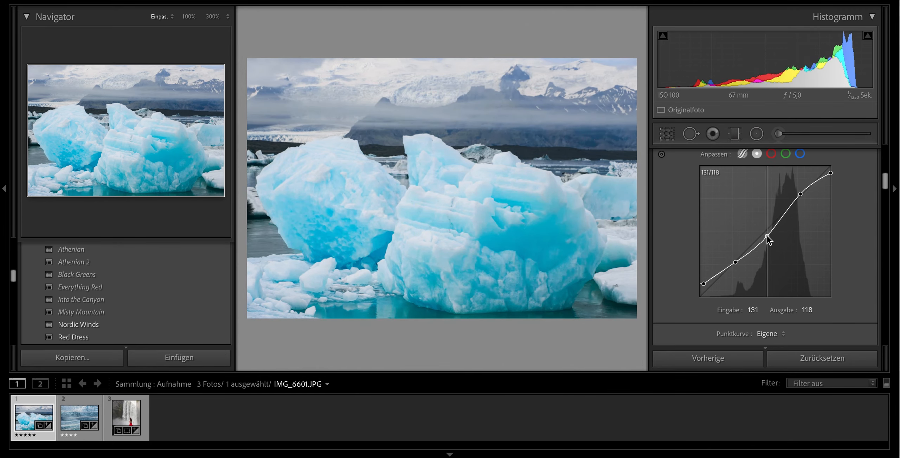
{"action": "left_click_drag", "start_coordinate": [801, 194], "coordinate": [803, 197]}
{"action": "left_click_drag", "start_coordinate": [831, 173], "coordinate": [838, 172]}
Step: Set temperature to -6, tint to 0, exposure to +0.30, contrast to -66, shadows to -8, whites to 0 and blacks to +59
{"action": "scroll", "coordinate": [682, 174], "scroll_direction": "up", "scroll_amount": 1}
{"action": "scroll", "coordinate": [682, 174], "scroll_direction": "up", "scroll_amount": 5}
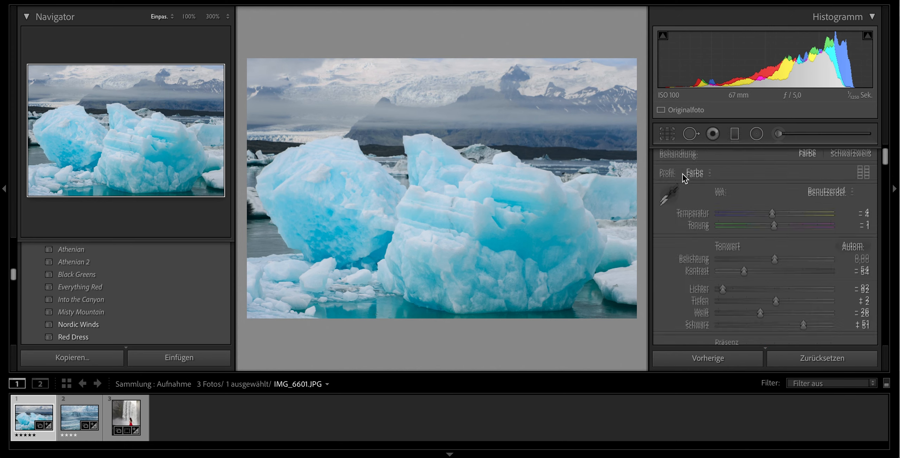
{"action": "left_click_drag", "start_coordinate": [776, 210], "coordinate": [778, 209]}
{"action": "left_click_drag", "start_coordinate": [793, 279], "coordinate": [808, 277]}
{"action": "mouse_move", "coordinate": [772, 167]}
{"action": "left_mouse_down"}
{"action": "mouse_move", "coordinate": [781, 176]}
{"action": "mouse_move", "coordinate": [770, 177]}
{"action": "left_mouse_up"}
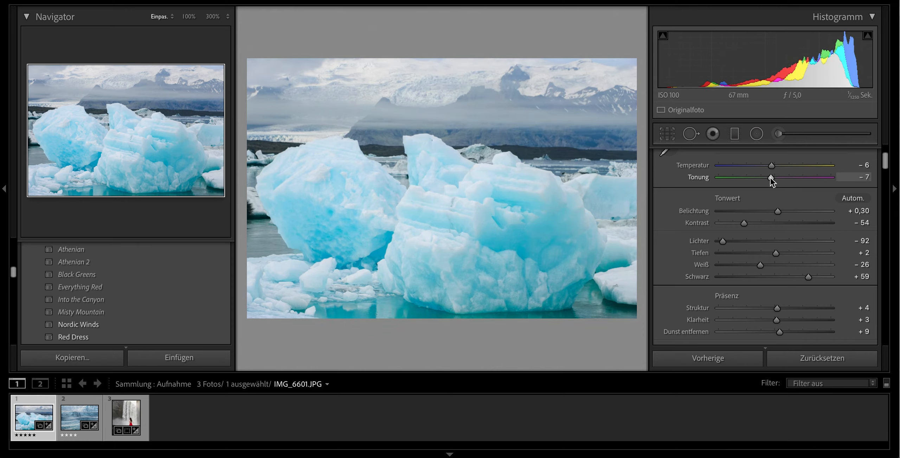
{"action": "double_click", "coordinate": [697, 177]}
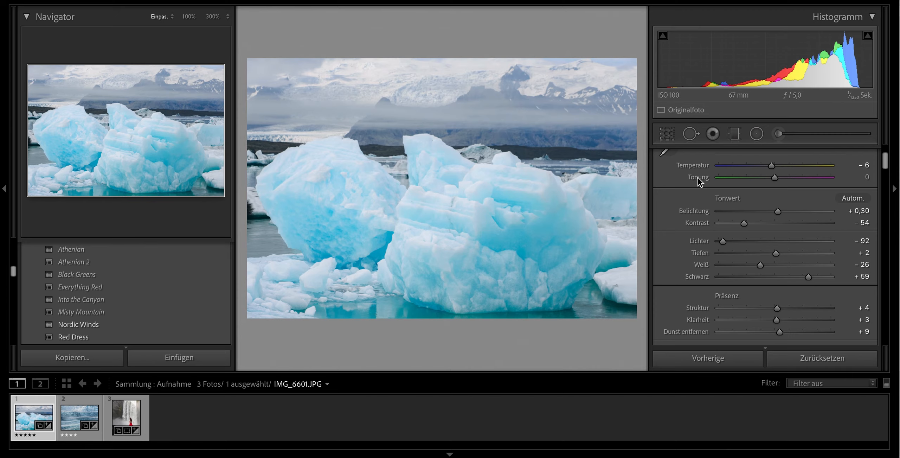
{"action": "mouse_move", "coordinate": [744, 225]}
{"action": "left_mouse_down"}
{"action": "mouse_move", "coordinate": [732, 225]}
{"action": "mouse_move", "coordinate": [779, 230]}
{"action": "mouse_move", "coordinate": [690, 229]}
{"action": "mouse_move", "coordinate": [737, 228]}
{"action": "left_mouse_up"}
Step: Lower the photo's vibrance to -1 and fine-tune the vibrance and saturation
{"action": "scroll", "coordinate": [737, 227], "scroll_direction": "down", "scroll_amount": 5}
{"action": "left_click_drag", "start_coordinate": [782, 184], "coordinate": [776, 199]}
{"action": "scroll", "coordinate": [774, 200], "scroll_direction": "down", "scroll_amount": 2}
{"action": "scroll", "coordinate": [774, 200], "scroll_direction": "down", "scroll_amount": 2}
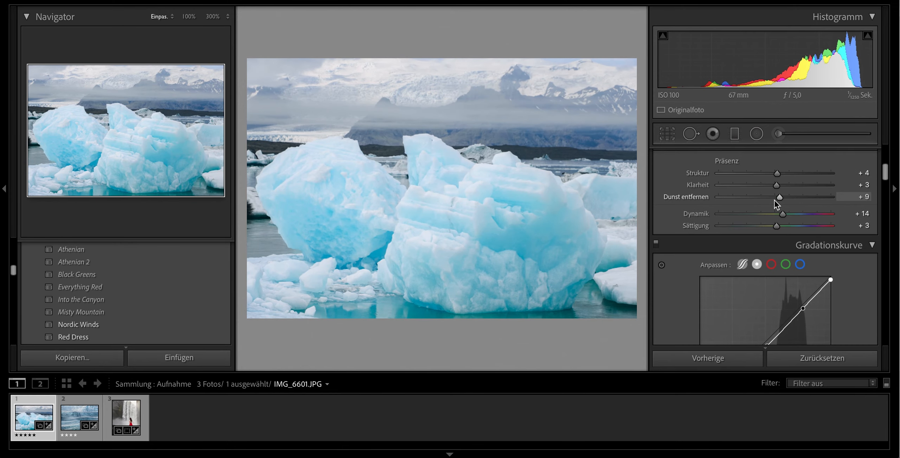
{"action": "left_click_drag", "start_coordinate": [774, 200], "coordinate": [774, 221]}
{"action": "left_click", "coordinate": [773, 217]}
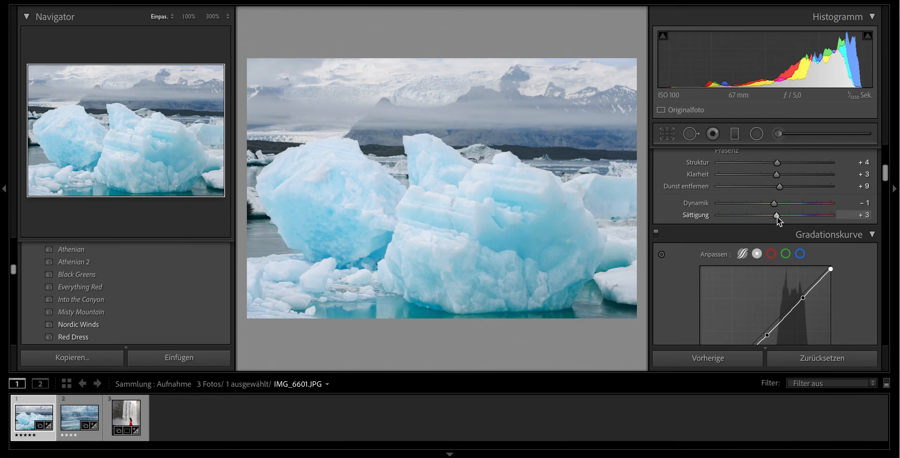
{"action": "left_click_drag", "start_coordinate": [774, 203], "coordinate": [781, 213]}
Step: Fine-tune the blue-green tones in the HSL settings and set the aqua luminance to +10
{"action": "scroll", "coordinate": [776, 214], "scroll_direction": "down", "scroll_amount": 3}
{"action": "scroll", "coordinate": [776, 213], "scroll_direction": "down", "scroll_amount": 10}
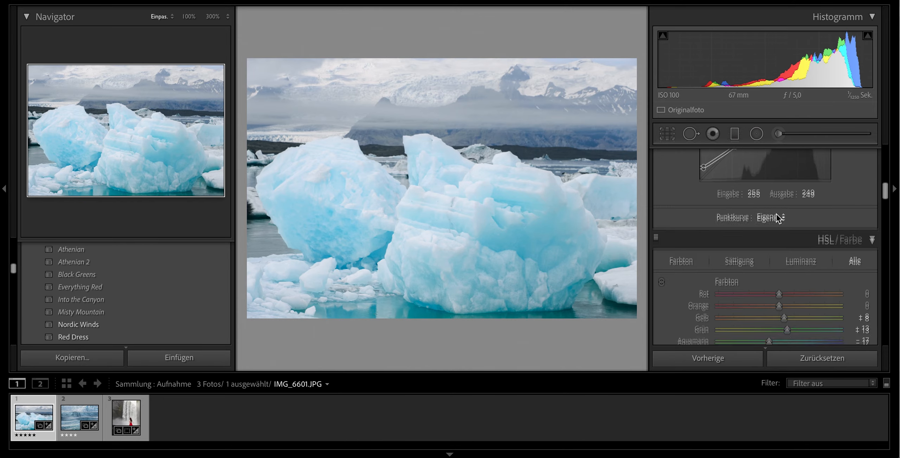
{"action": "left_click_drag", "start_coordinate": [787, 196], "coordinate": [788, 222]}
{"action": "key", "text": "ctrl+z"}
{"action": "left_click_drag", "start_coordinate": [793, 221], "coordinate": [795, 220]}
{"action": "scroll", "coordinate": [794, 220], "scroll_direction": "down", "scroll_amount": 5}
{"action": "left_click_drag", "start_coordinate": [808, 220], "coordinate": [788, 231]}
{"action": "key", "text": "ctrl+z"}
{"action": "scroll", "coordinate": [758, 232], "scroll_direction": "down", "scroll_amount": 3}
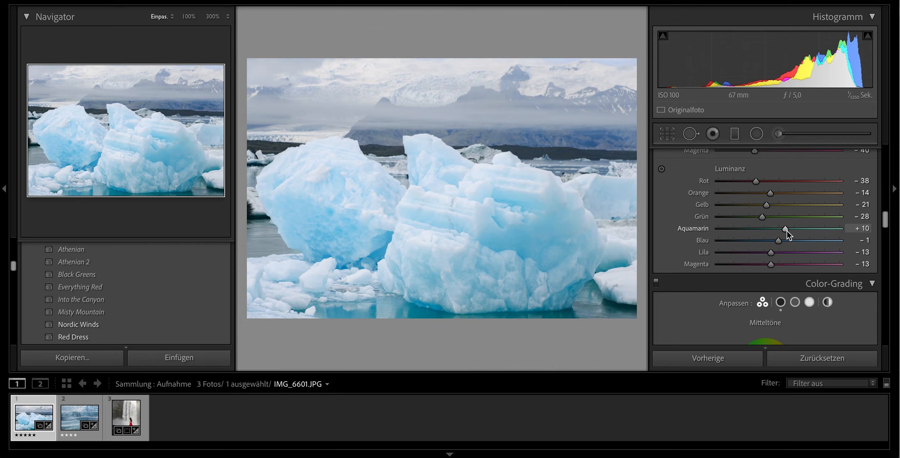
Step: Inspect the photo up close and compare the before and after versions side by side
{"action": "key", "text": "z"}
{"action": "key", "text": "z"}
{"action": "key", "text": "y"}
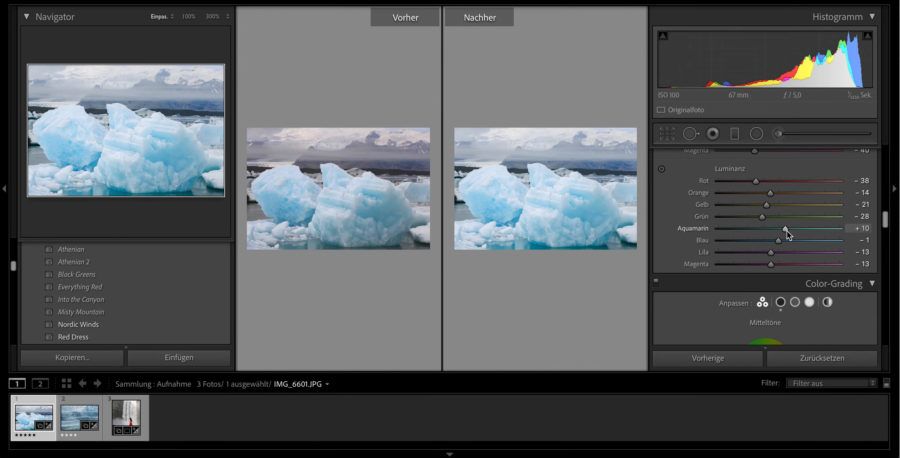
{"action": "key", "text": "y"}
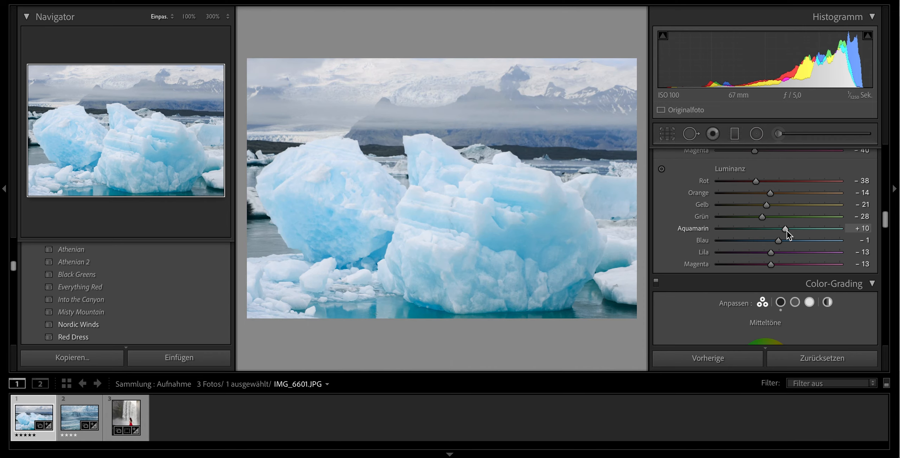
Step: Crop the photo to a 4 x 5 portrait format centred on the icebergs
{"action": "left_click", "coordinate": [669, 135]}
{"action": "left_click", "coordinate": [832, 180]}
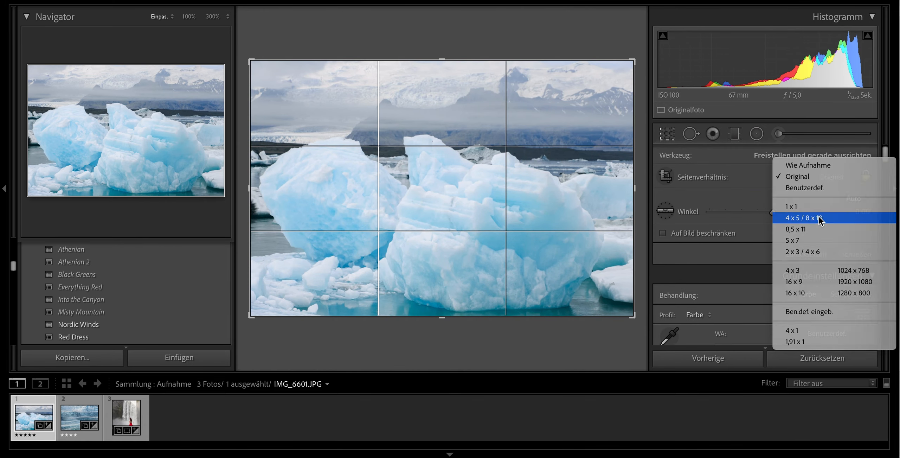
{"action": "left_click", "coordinate": [812, 218]}
{"action": "key", "text": "x"}
{"action": "left_click_drag", "start_coordinate": [512, 194], "coordinate": [494, 196]}
{"action": "key", "text": "Return"}
Step: Reposition the photo within the portrait crop and check the resulting framing
{"action": "left_click", "coordinate": [667, 135]}
{"action": "left_click_drag", "start_coordinate": [482, 158], "coordinate": [494, 176]}
{"action": "key", "text": "Return"}
{"action": "key", "text": "r"}
{"action": "key", "text": "Return"}
{"action": "key", "text": "r"}
{"action": "key", "text": "Return"}
{"action": "key", "text": "r"}
{"action": "key", "text": "Return"}
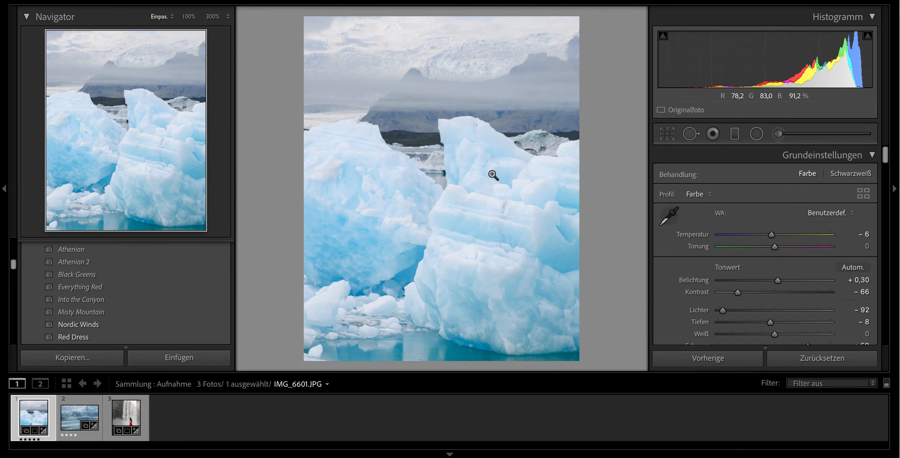
Step: Heal the dark spot near the peak of the front iceberg with spot removal at size 16
{"action": "left_click", "coordinate": [491, 168]}
{"action": "left_click", "coordinate": [690, 134]}
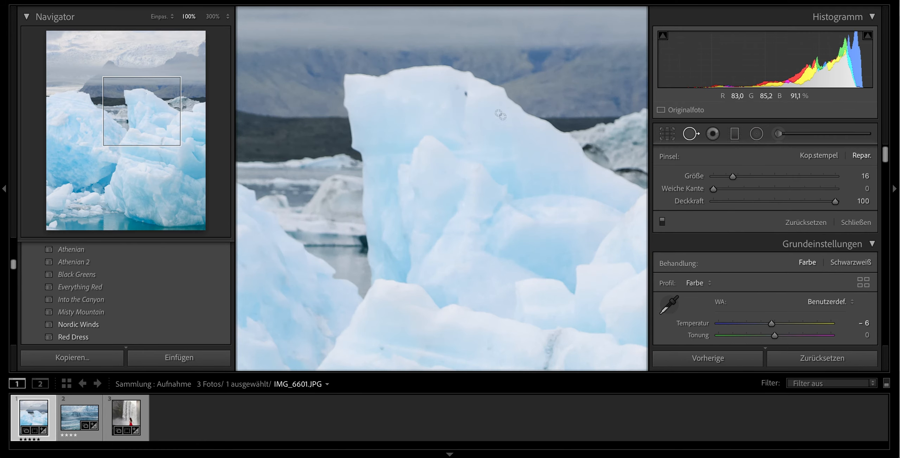
{"action": "left_click", "coordinate": [467, 93]}
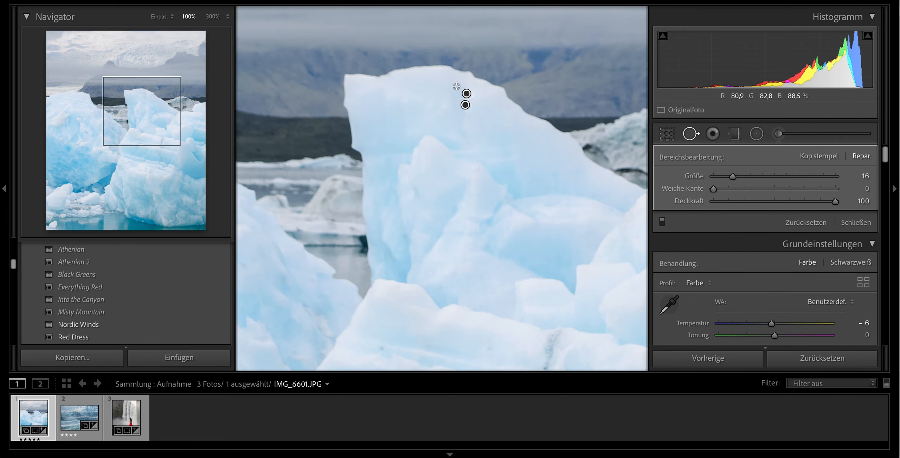
{"action": "key", "text": "z"}
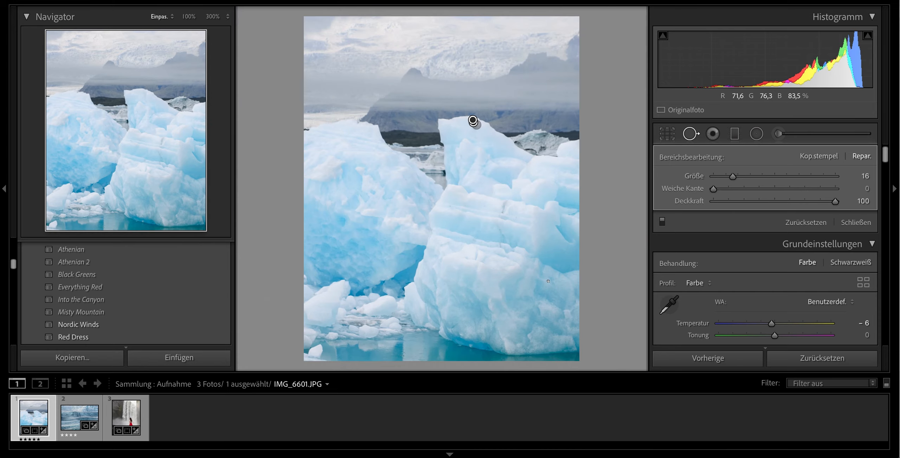
{"action": "left_click", "coordinate": [690, 134]}
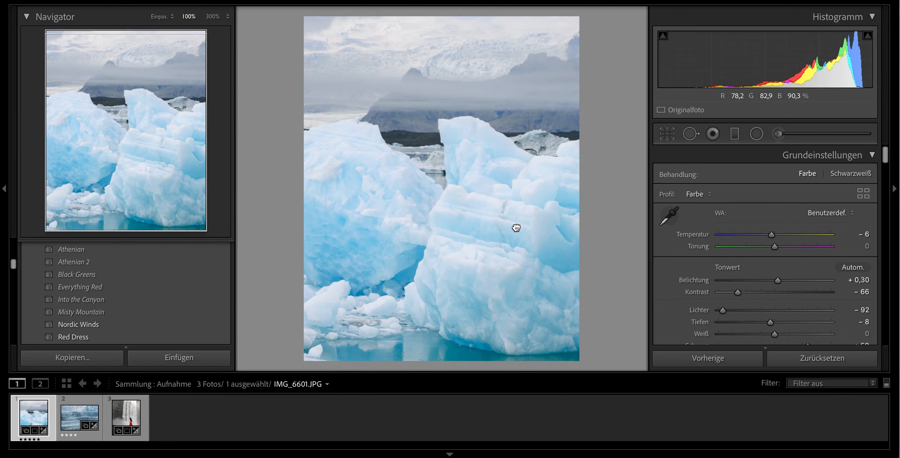
Step: Heal the dirt streaks and spots across the middle of the front iceberg
{"action": "left_click", "coordinate": [516, 228]}
{"action": "left_click", "coordinate": [690, 134]}
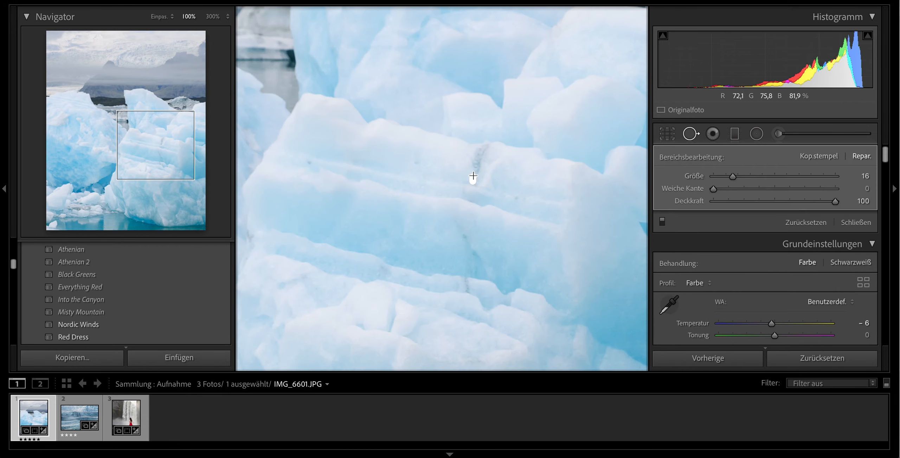
{"action": "left_click_drag", "start_coordinate": [480, 158], "coordinate": [474, 180]}
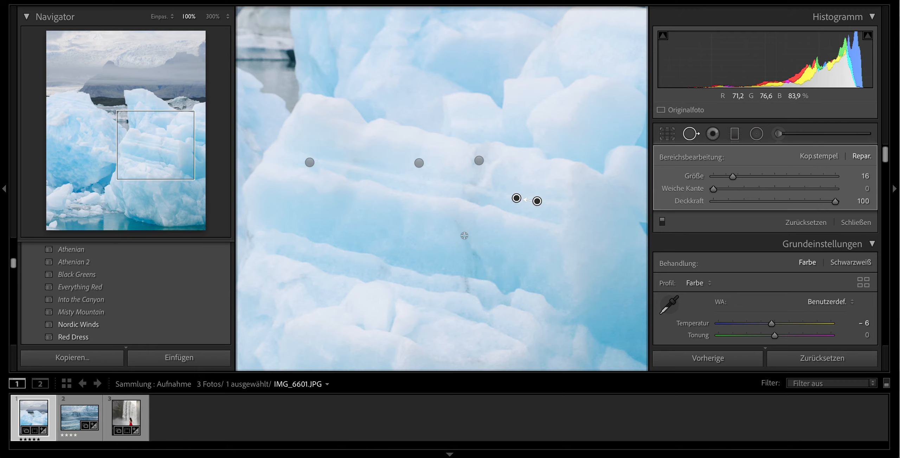
{"action": "key", "text": "z"}
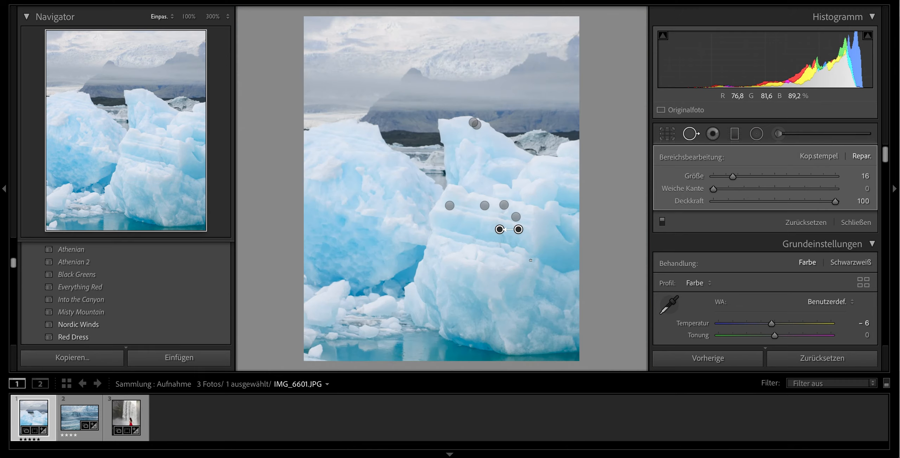
{"action": "left_click", "coordinate": [693, 131]}
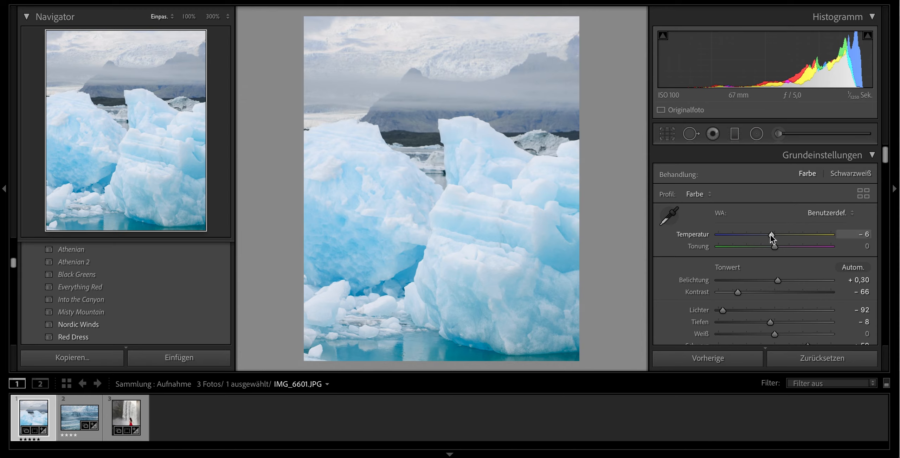
Step: Set the temperature to -9 and try a different exposure, undoing the exposure change
{"action": "mouse_move", "coordinate": [770, 234]}
{"action": "left_mouse_down"}
{"action": "mouse_move", "coordinate": [759, 233]}
{"action": "mouse_move", "coordinate": [769, 234]}
{"action": "left_mouse_up"}
{"action": "key", "text": "ctrl+z"}
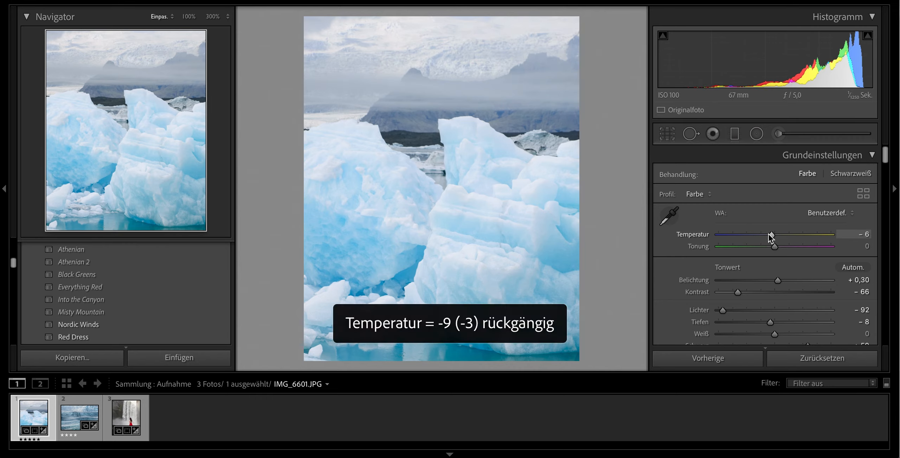
{"action": "left_click_drag", "start_coordinate": [772, 235], "coordinate": [770, 235]}
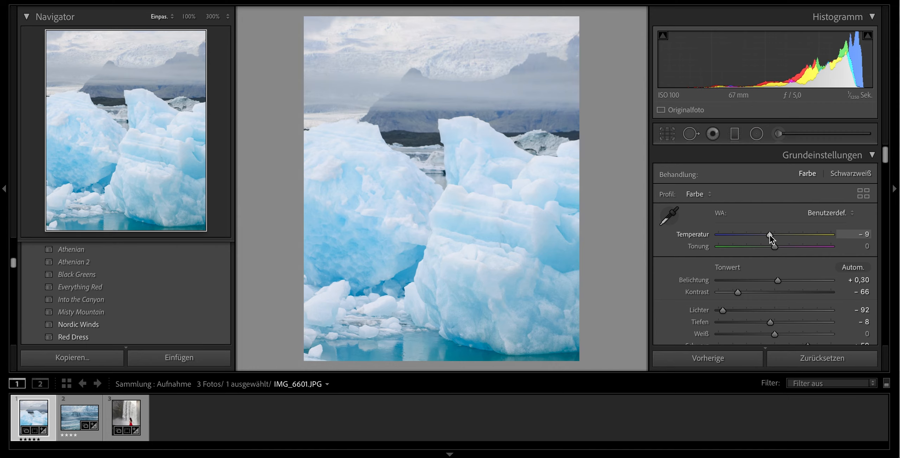
{"action": "left_click_drag", "start_coordinate": [779, 280], "coordinate": [778, 280]}
{"action": "key", "text": "super+z"}
Step: Set the photo's shadows to -10, whites to -10 and blacks to +84
{"action": "scroll", "coordinate": [778, 281], "scroll_direction": "down", "scroll_amount": 2}
{"action": "left_click_drag", "start_coordinate": [738, 235], "coordinate": [819, 253]}
{"action": "scroll", "coordinate": [732, 233], "scroll_direction": "down", "scroll_amount": 2}
Step: Brush a mask over the icebergs and foreground water with exposure 0.02, contrast 15, highlights -33, shadows 5, whites 4 and blacks 6
{"action": "key", "text": "k"}
{"action": "mouse_move", "coordinate": [491, 206]}
{"action": "left_mouse_down"}
{"action": "mouse_move", "coordinate": [452, 136]}
{"action": "mouse_move", "coordinate": [557, 186]}
{"action": "mouse_move", "coordinate": [582, 174]}
{"action": "mouse_move", "coordinate": [576, 160]}
{"action": "mouse_move", "coordinate": [565, 312]}
{"action": "mouse_move", "coordinate": [575, 318]}
{"action": "mouse_move", "coordinate": [505, 219]}
{"action": "mouse_move", "coordinate": [452, 293]}
{"action": "mouse_move", "coordinate": [434, 264]}
{"action": "mouse_move", "coordinate": [360, 235]}
{"action": "mouse_move", "coordinate": [316, 294]}
{"action": "mouse_move", "coordinate": [320, 309]}
{"action": "mouse_move", "coordinate": [405, 313]}
{"action": "mouse_move", "coordinate": [404, 293]}
{"action": "mouse_move", "coordinate": [315, 213]}
{"action": "mouse_move", "coordinate": [313, 182]}
{"action": "mouse_move", "coordinate": [359, 144]}
{"action": "mouse_move", "coordinate": [343, 141]}
{"action": "mouse_move", "coordinate": [373, 159]}
{"action": "mouse_move", "coordinate": [369, 194]}
{"action": "mouse_move", "coordinate": [392, 173]}
{"action": "mouse_move", "coordinate": [409, 184]}
{"action": "mouse_move", "coordinate": [392, 303]}
{"action": "mouse_move", "coordinate": [413, 286]}
{"action": "mouse_move", "coordinate": [475, 181]}
{"action": "mouse_move", "coordinate": [554, 361]}
{"action": "mouse_move", "coordinate": [574, 358]}
{"action": "mouse_move", "coordinate": [394, 349]}
{"action": "mouse_move", "coordinate": [311, 360]}
{"action": "mouse_move", "coordinate": [357, 352]}
{"action": "left_mouse_up"}
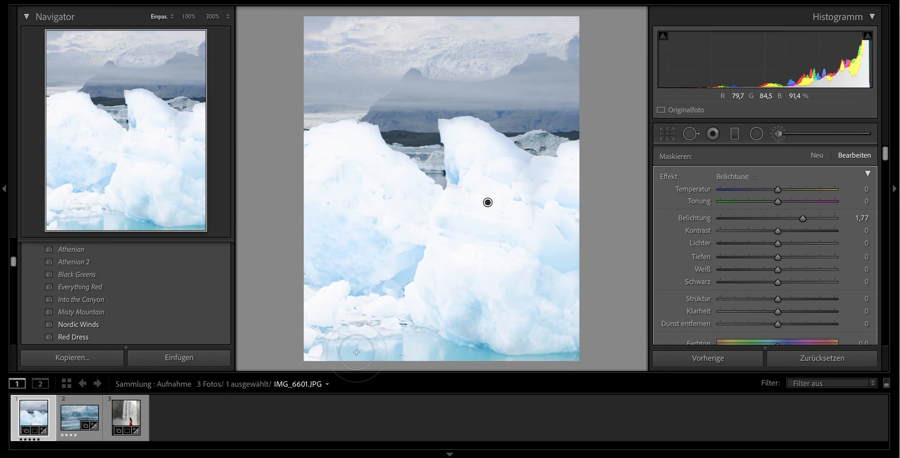
{"action": "key", "text": "o"}
{"action": "mouse_move", "coordinate": [407, 331]}
{"action": "left_mouse_down"}
{"action": "mouse_move", "coordinate": [535, 162]}
{"action": "mouse_move", "coordinate": [472, 130]}
{"action": "left_mouse_up"}
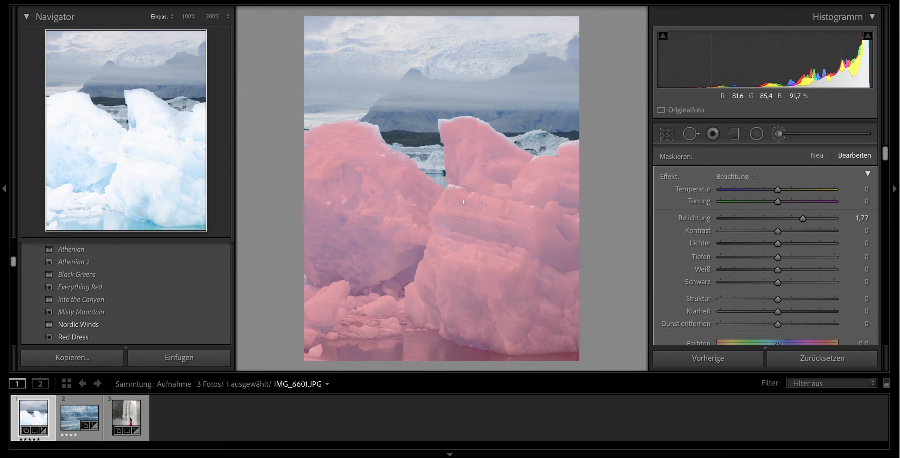
{"action": "key", "text": "o"}
{"action": "left_click_drag", "start_coordinate": [803, 218], "coordinate": [783, 282]}
Step: Compare the history state before the brush mask with the latest edit, and return to the latest state
{"action": "scroll", "coordinate": [163, 302], "scroll_direction": "down", "scroll_amount": 8}
{"action": "scroll", "coordinate": [148, 326], "scroll_direction": "down", "scroll_amount": 6}
{"action": "left_click", "coordinate": [137, 309]}
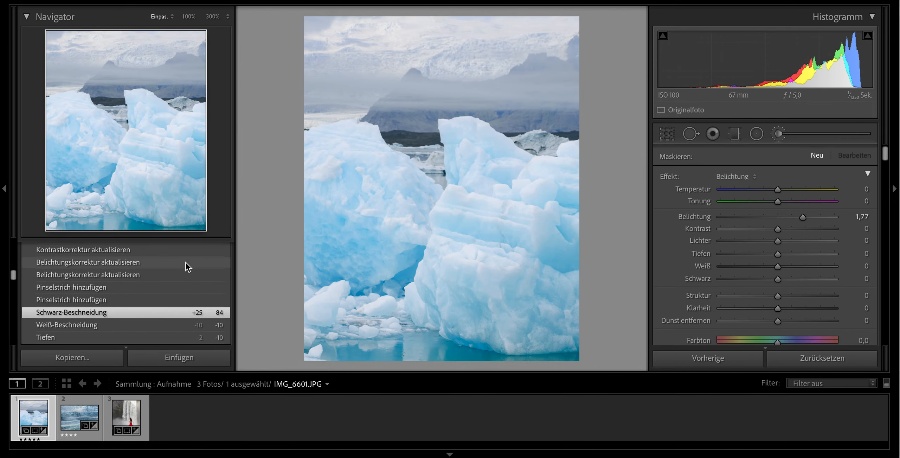
{"action": "scroll", "coordinate": [186, 264], "scroll_direction": "up", "scroll_amount": 10}
{"action": "left_click", "coordinate": [183, 276]}
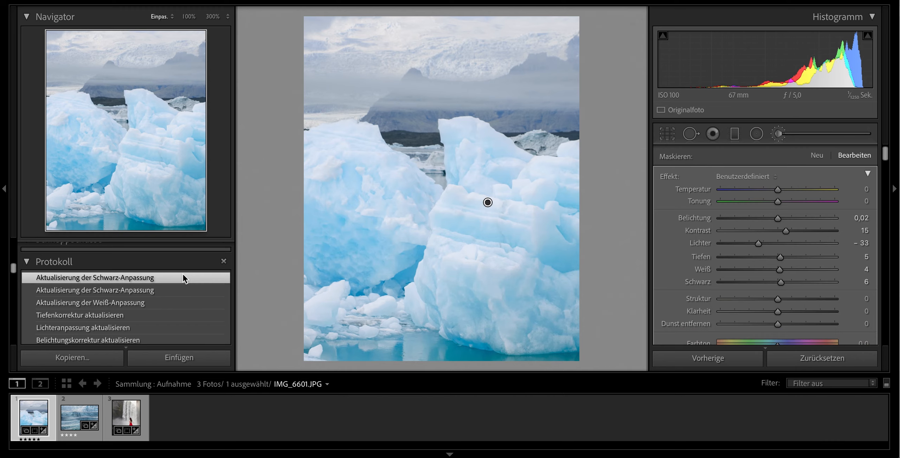
Step: Test saturation and hue shifts on the brush mask, settling on saturation 4 with the hue at 0
{"action": "scroll", "coordinate": [738, 315], "scroll_direction": "down", "scroll_amount": 4}
{"action": "mouse_move", "coordinate": [778, 314]}
{"action": "left_mouse_down"}
{"action": "mouse_move", "coordinate": [796, 313]}
{"action": "mouse_move", "coordinate": [747, 313]}
{"action": "mouse_move", "coordinate": [778, 311]}
{"action": "left_mouse_up"}
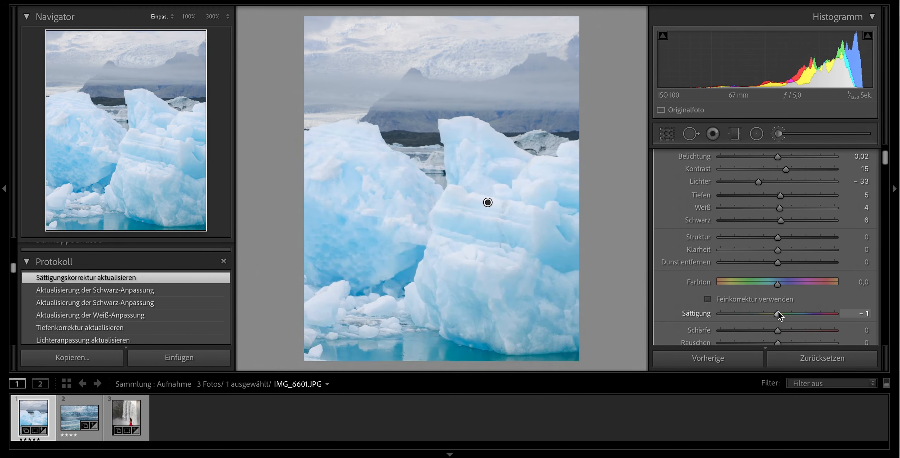
{"action": "key", "text": "ctrl+z"}
{"action": "left_click_drag", "start_coordinate": [782, 316], "coordinate": [783, 315]}
{"action": "left_click_drag", "start_coordinate": [777, 283], "coordinate": [785, 285]}
{"action": "key", "text": "ctrl+z"}
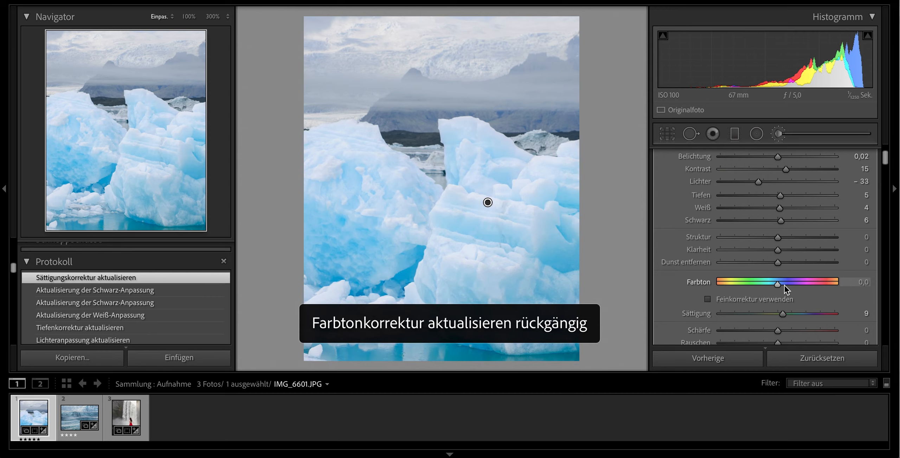
{"action": "left_click_drag", "start_coordinate": [779, 313], "coordinate": [781, 316]}
Step: Show the before and after views side by side and set the brush mask's contrast to -25 and shadows to -19
{"action": "key", "text": "y"}
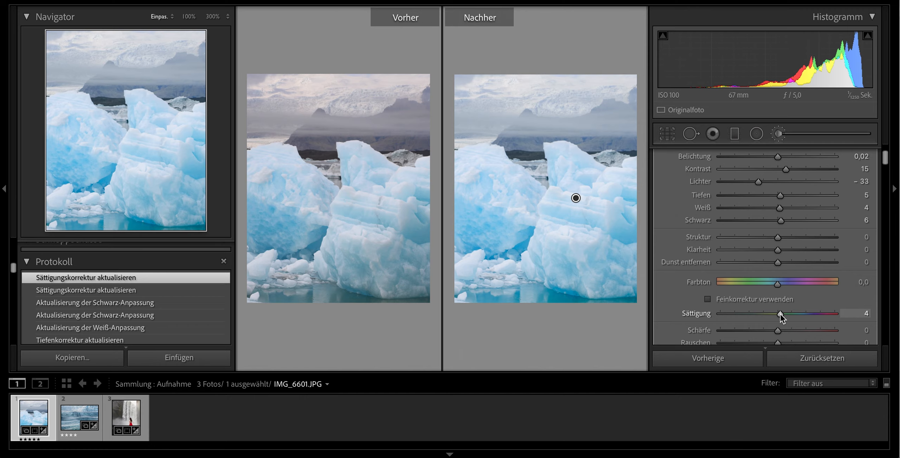
{"action": "scroll", "coordinate": [781, 318], "scroll_direction": "up", "scroll_amount": 2}
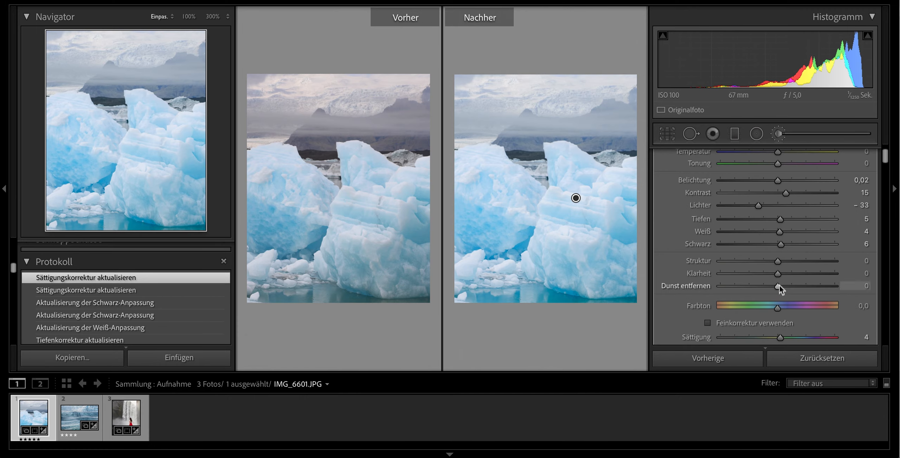
{"action": "left_click_drag", "start_coordinate": [785, 194], "coordinate": [766, 220]}
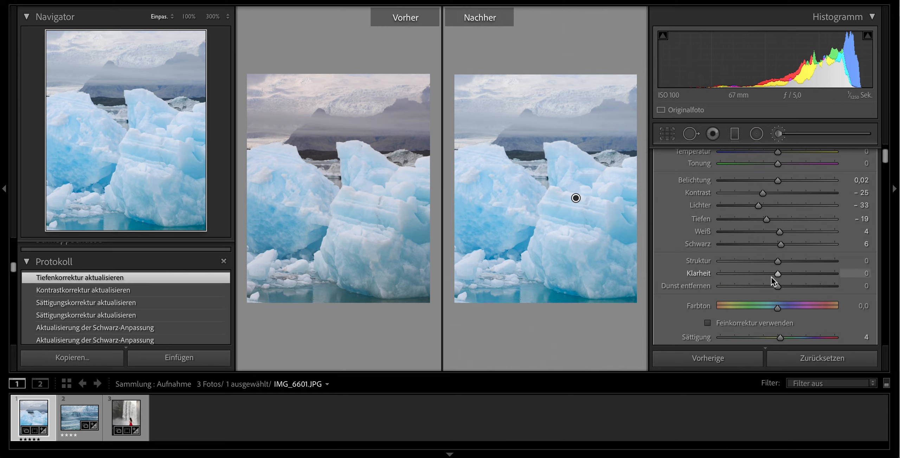
Step: Set the brush mask's dehaze to 1 and return from the before/after comparison to the single view
{"action": "mouse_move", "coordinate": [777, 286]}
{"action": "left_mouse_down"}
{"action": "mouse_move", "coordinate": [762, 287]}
{"action": "mouse_move", "coordinate": [778, 287]}
{"action": "left_mouse_up"}
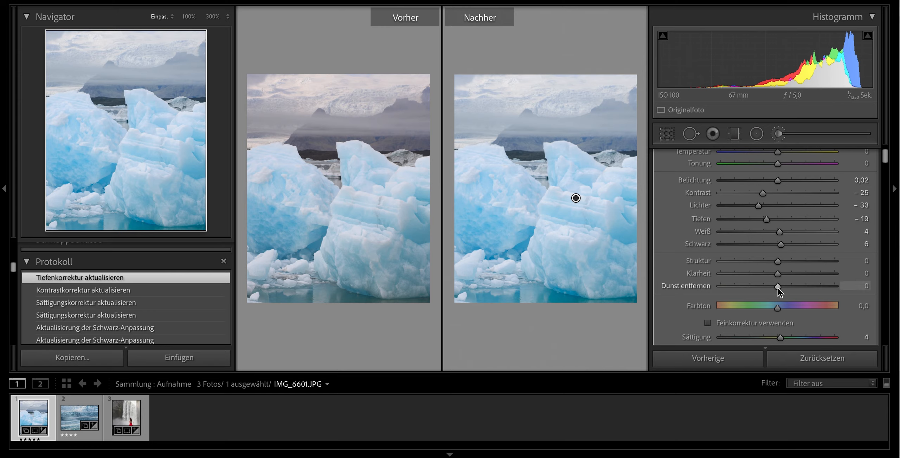
{"action": "scroll", "coordinate": [777, 287], "scroll_direction": "down", "scroll_amount": 5}
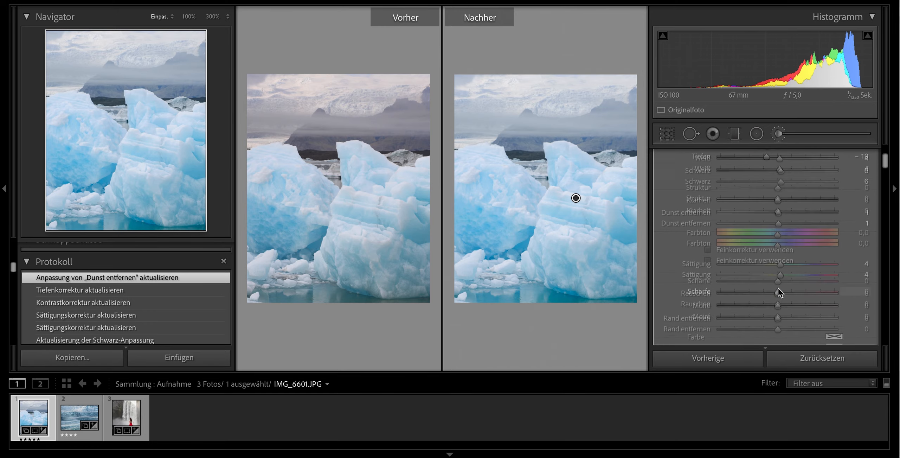
{"action": "scroll", "coordinate": [778, 278], "scroll_direction": "up", "scroll_amount": 5}
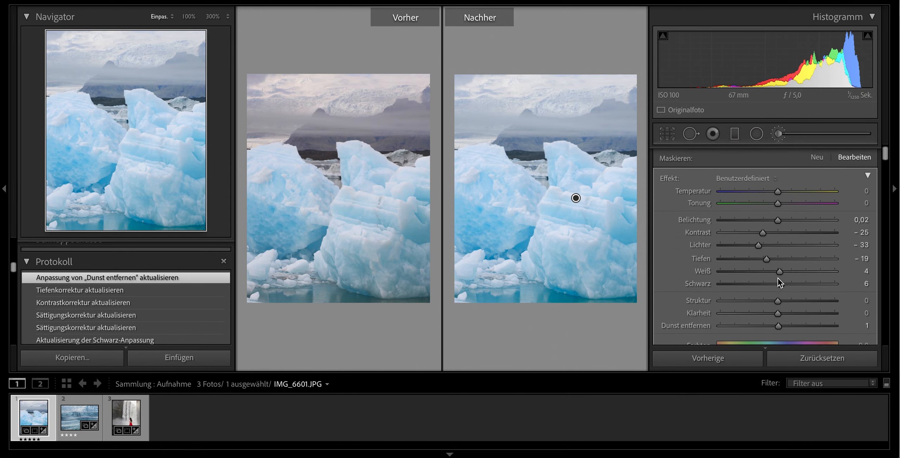
{"action": "key", "text": "y"}
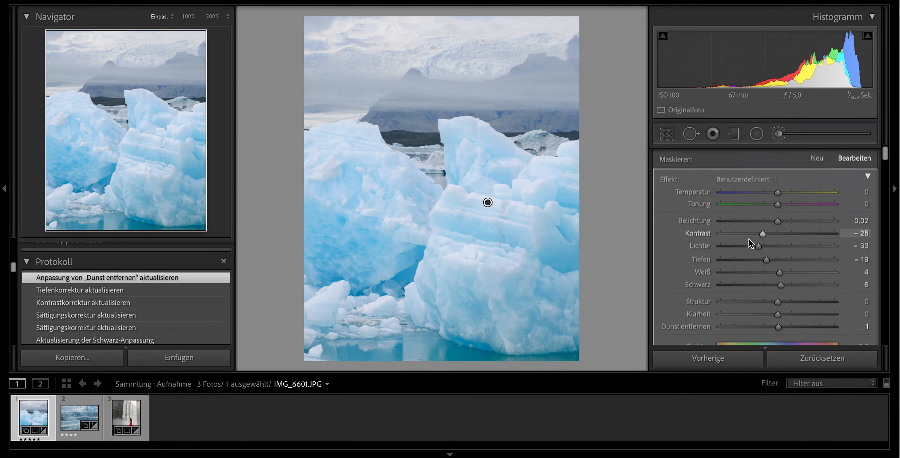
Step: Add a graduated filter rising from the lower part of the photo with exposure -0.99, contrast -36 and shadows -40
{"action": "left_click", "coordinate": [735, 135]}
{"action": "left_click_drag", "start_coordinate": [544, 342], "coordinate": [497, 177]}
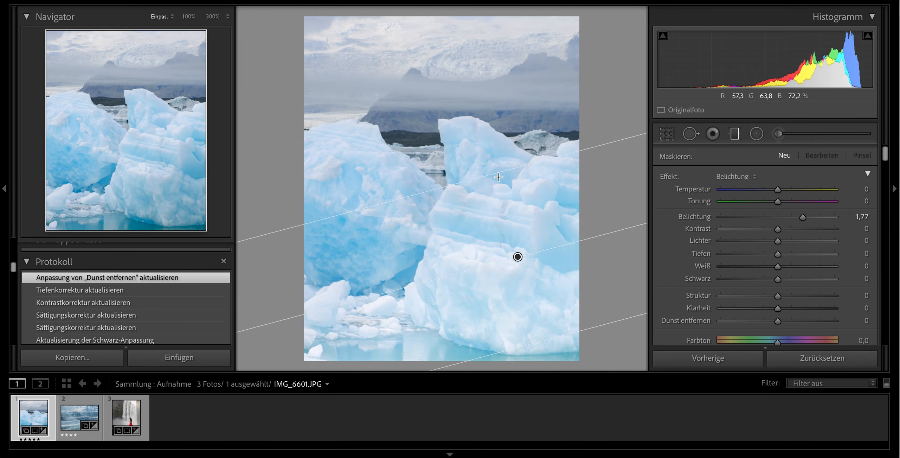
{"action": "double_click", "coordinate": [706, 220]}
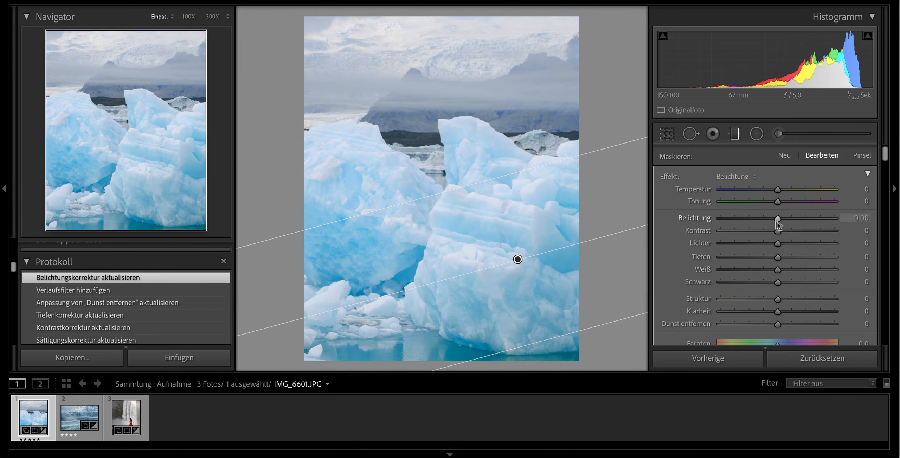
{"action": "left_click_drag", "start_coordinate": [775, 221], "coordinate": [755, 258]}
Step: Tilt the lower graduated filter more steeply and move it down over the foreground water and the base of the right iceberg
{"action": "left_click_drag", "start_coordinate": [517, 259], "coordinate": [435, 280]}
{"action": "left_click_drag", "start_coordinate": [411, 189], "coordinate": [410, 184]}
{"action": "left_click_drag", "start_coordinate": [526, 254], "coordinate": [520, 238]}
{"action": "left_click_drag", "start_coordinate": [413, 175], "coordinate": [463, 229]}
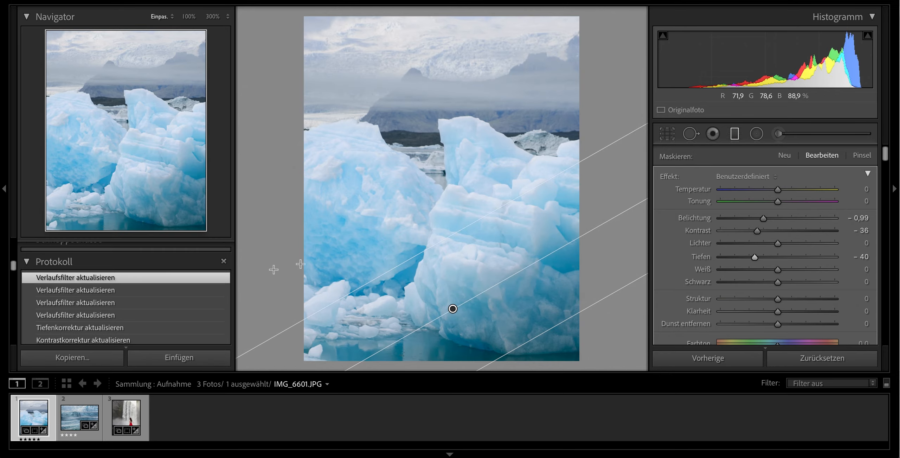
Step: Compare history states before and during the lower graduated filter with the latest edit, and return to the latest state
{"action": "scroll", "coordinate": [153, 293], "scroll_direction": "down", "scroll_amount": 3}
{"action": "left_click", "coordinate": [129, 327]}
{"action": "scroll", "coordinate": [143, 298], "scroll_direction": "up", "scroll_amount": 5}
{"action": "left_click", "coordinate": [126, 278]}
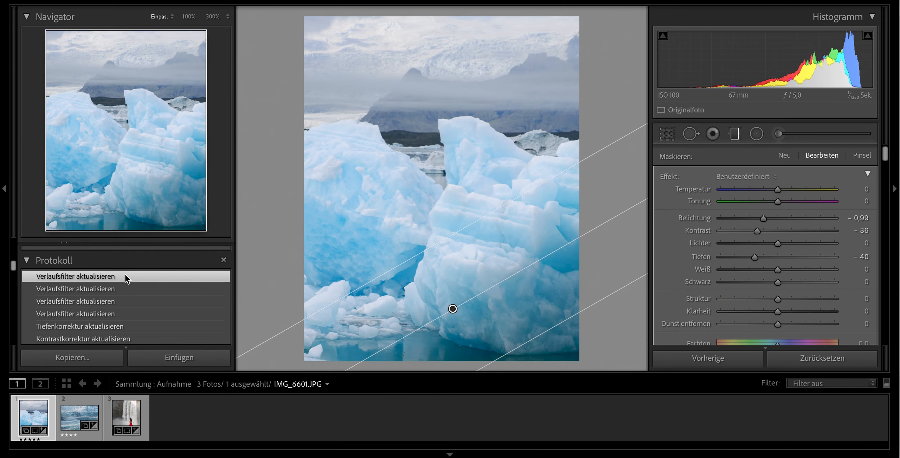
{"action": "left_click", "coordinate": [126, 287]}
{"action": "left_click", "coordinate": [126, 277]}
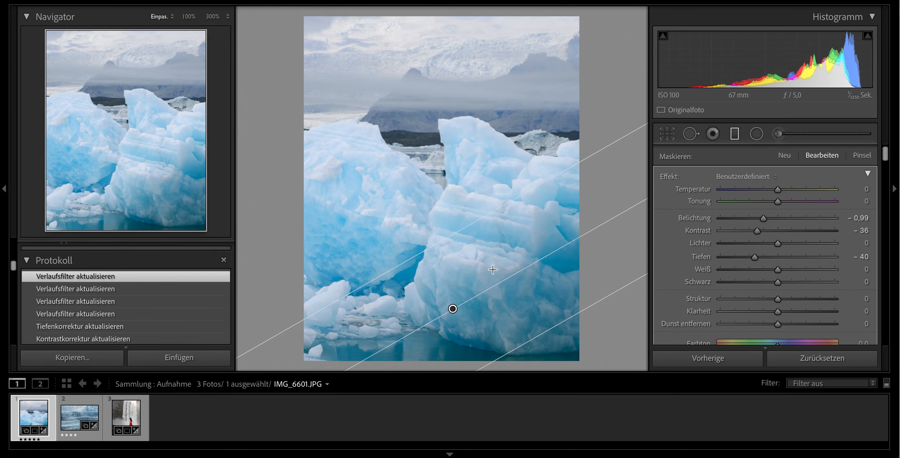
{"action": "left_click", "coordinate": [492, 268]}
{"action": "scroll", "coordinate": [190, 296], "scroll_direction": "down", "scroll_amount": 3}
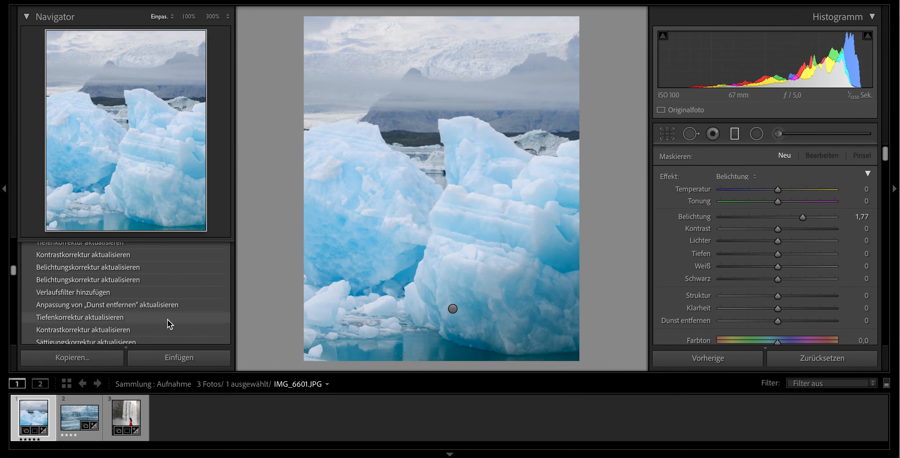
{"action": "left_click", "coordinate": [156, 305]}
{"action": "scroll", "coordinate": [168, 285], "scroll_direction": "up", "scroll_amount": 3}
{"action": "left_click", "coordinate": [169, 282]}
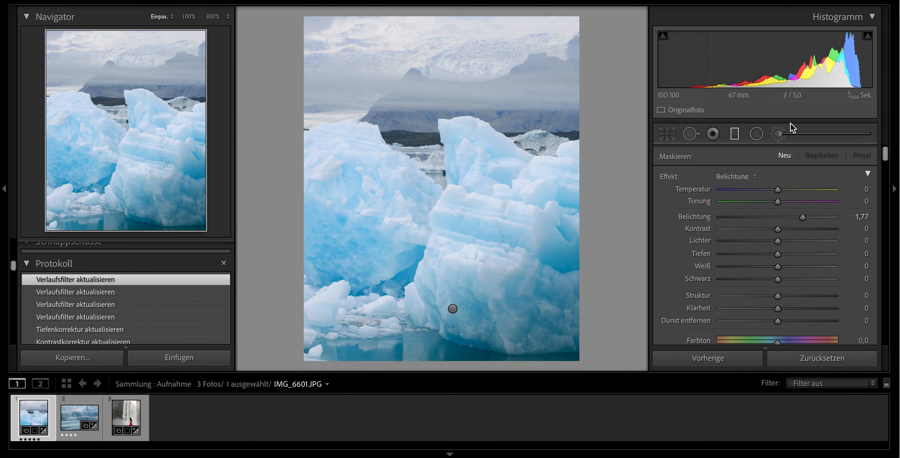
Step: Add a graduated filter over the sky and mountains with exposure 0.33, contrast 0, highlights 19, shadows 37, whites 6 and blacks 23
{"action": "left_click", "coordinate": [737, 135]}
{"action": "left_click", "coordinate": [739, 133]}
{"action": "left_click_drag", "start_coordinate": [438, 19], "coordinate": [436, 170]}
{"action": "left_click_drag", "start_coordinate": [483, 99], "coordinate": [493, 94]}
{"action": "double_click", "coordinate": [715, 216]}
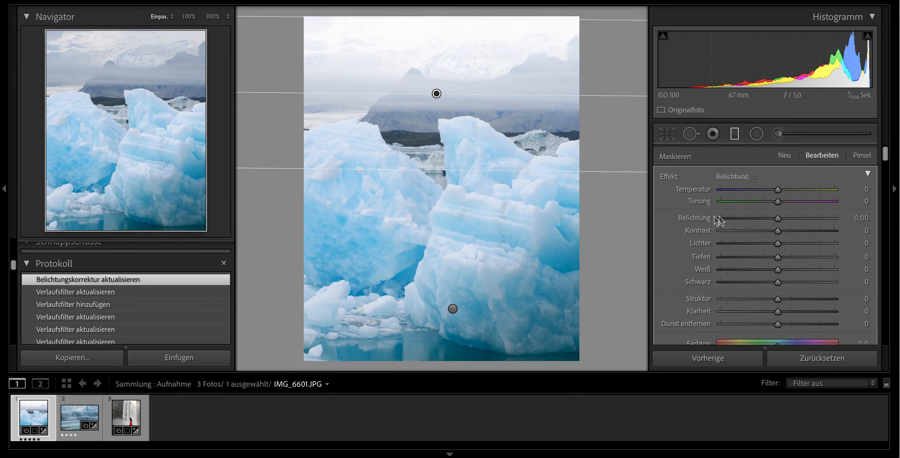
{"action": "left_click_drag", "start_coordinate": [777, 219], "coordinate": [790, 284]}
{"action": "double_click", "coordinate": [709, 232]}
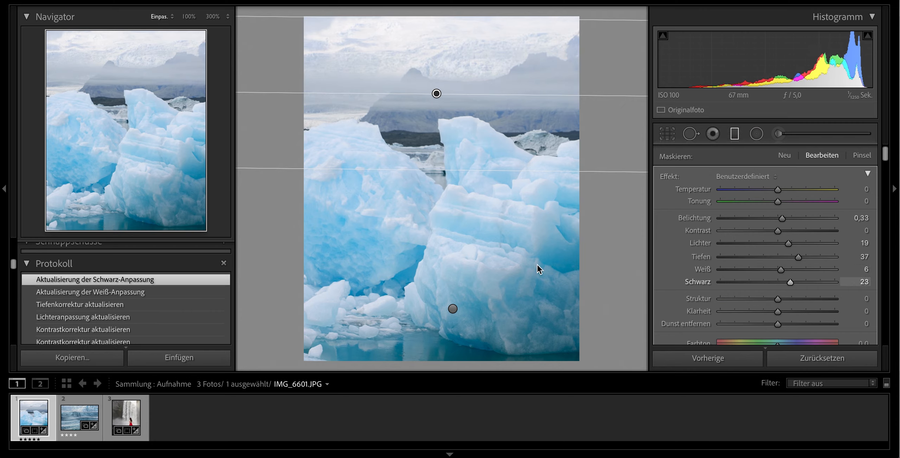
Step: Set the sky graduated filter's dehaze to 16 and fine-tune its position and extent so it ends at the iceberg tops
{"action": "mouse_move", "coordinate": [789, 325]}
{"action": "left_mouse_down"}
{"action": "mouse_move", "coordinate": [767, 322]}
{"action": "mouse_move", "coordinate": [806, 324]}
{"action": "mouse_move", "coordinate": [780, 325]}
{"action": "mouse_move", "coordinate": [787, 325]}
{"action": "left_mouse_up"}
{"action": "left_click_drag", "start_coordinate": [443, 171], "coordinate": [454, 193]}
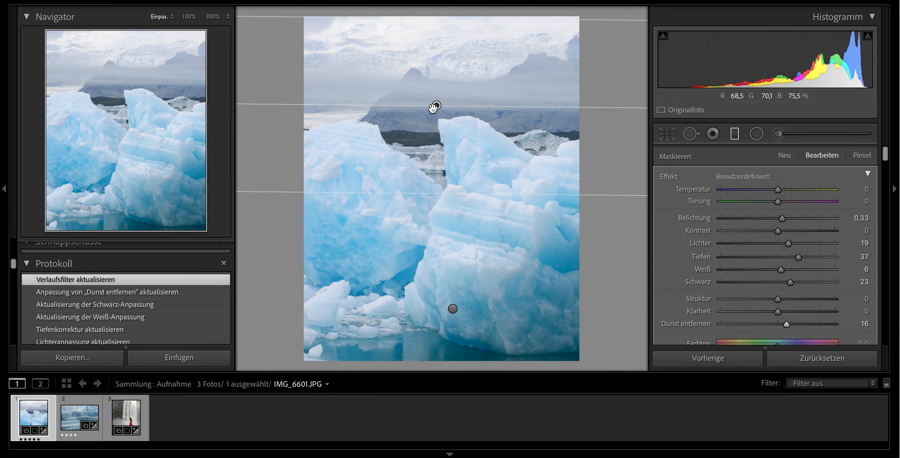
{"action": "left_click_drag", "start_coordinate": [452, 108], "coordinate": [475, 107]}
{"action": "left_click_drag", "start_coordinate": [447, 197], "coordinate": [485, 175]}
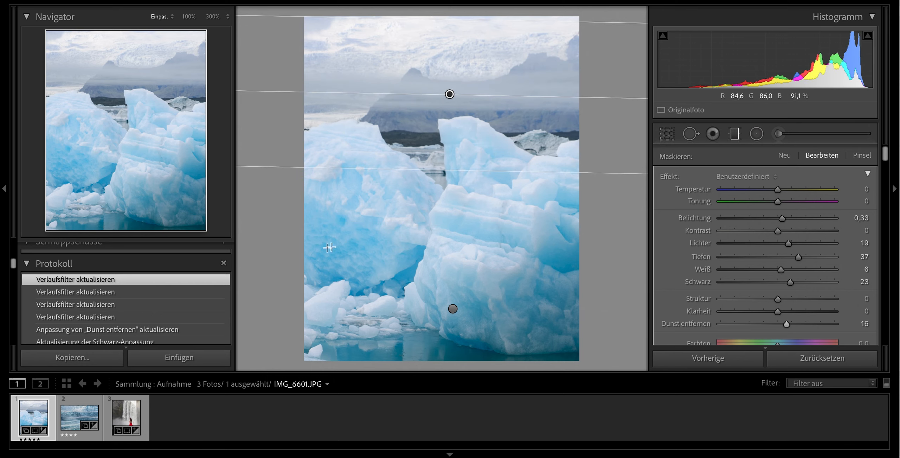
{"action": "key", "text": "Return"}
Step: Compare history states from before the filter repositioning and from the early lower filter with the latest edit, and return to the latest state
{"action": "left_click", "coordinate": [92, 330]}
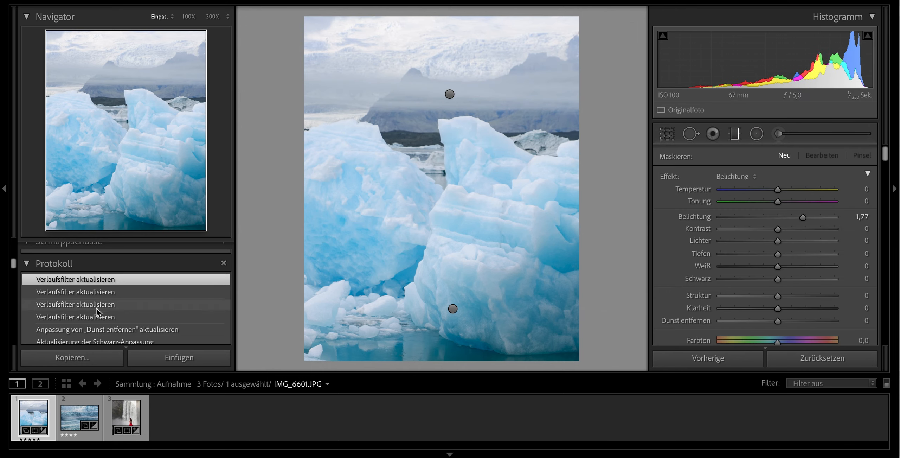
{"action": "left_click", "coordinate": [104, 279]}
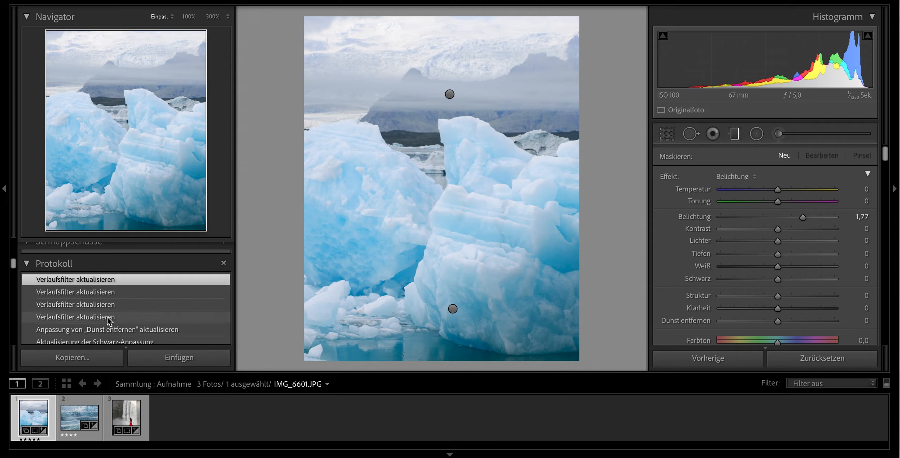
{"action": "scroll", "coordinate": [127, 318], "scroll_direction": "down", "scroll_amount": 3}
{"action": "scroll", "coordinate": [127, 317], "scroll_direction": "down", "scroll_amount": 5}
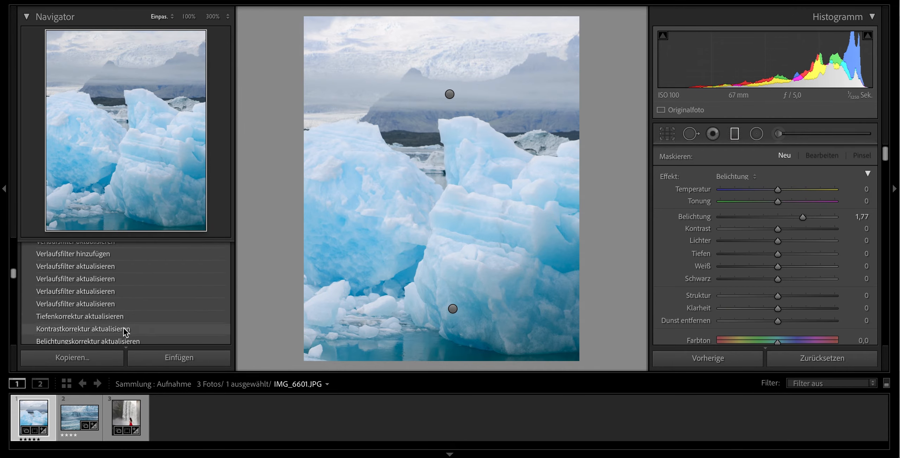
{"action": "left_click", "coordinate": [124, 328]}
{"action": "scroll", "coordinate": [138, 276], "scroll_direction": "down", "scroll_amount": 3}
{"action": "scroll", "coordinate": [138, 277], "scroll_direction": "up", "scroll_amount": 5}
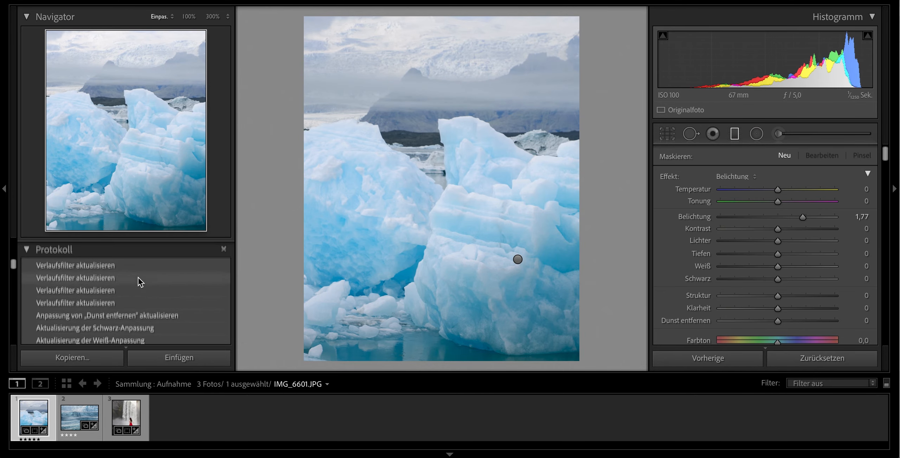
{"action": "left_click", "coordinate": [138, 278]}
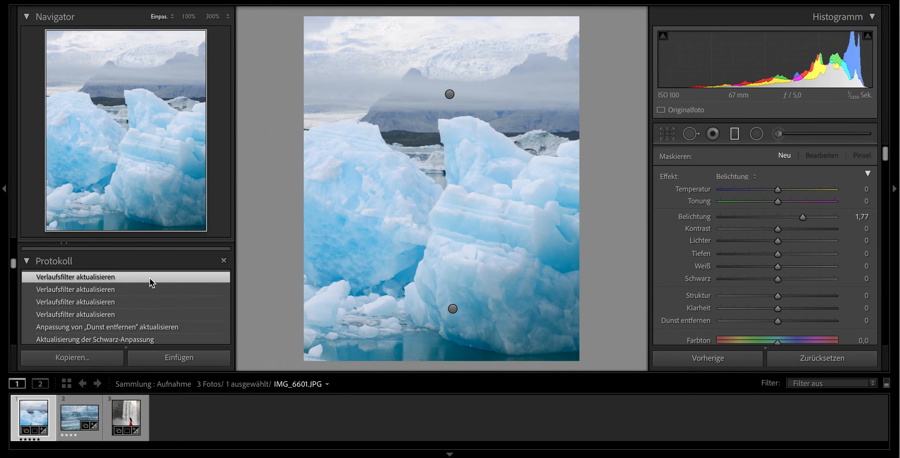
Step: Compare the photo without the sky graduated filter against the latest edit in the history, and restore the latest state
{"action": "scroll", "coordinate": [145, 315], "scroll_direction": "down", "scroll_amount": 2}
{"action": "scroll", "coordinate": [145, 315], "scroll_direction": "down", "scroll_amount": 7}
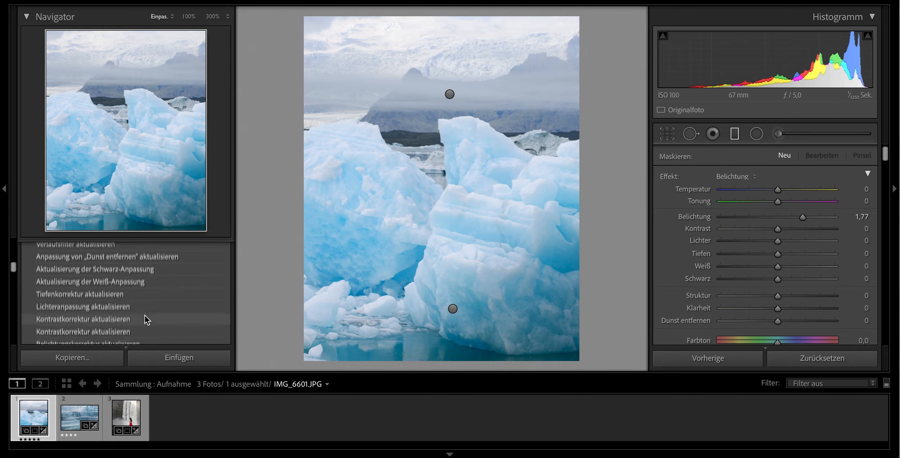
{"action": "left_click", "coordinate": [137, 327]}
{"action": "scroll", "coordinate": [152, 277], "scroll_direction": "up", "scroll_amount": 9}
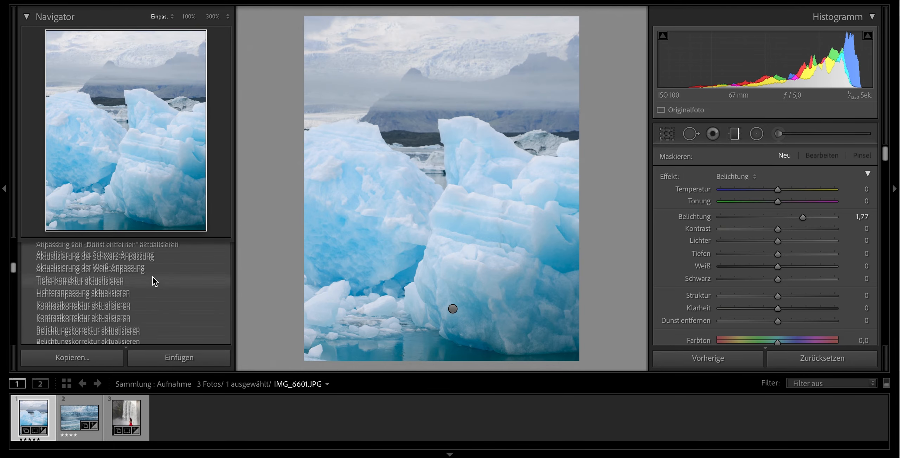
{"action": "left_click", "coordinate": [147, 298]}
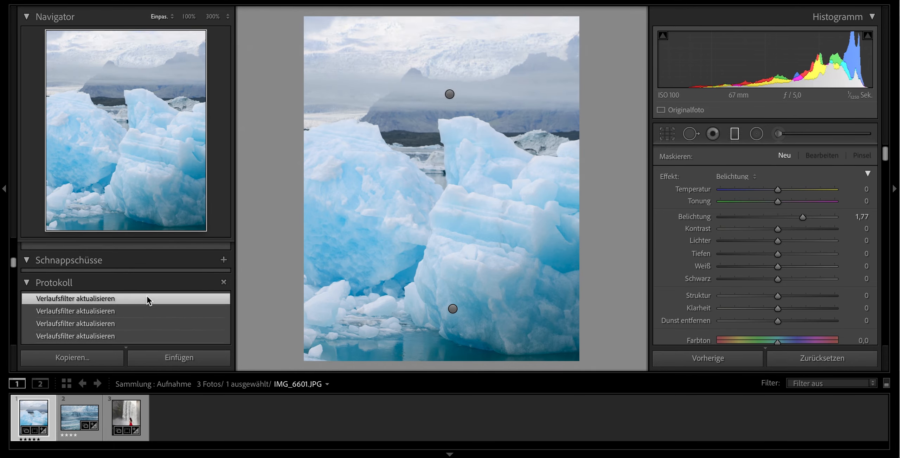
Step: Test a temperature of 14 on the sky graduated filter using the before/after view, and settle on -6
{"action": "key", "text": "y"}
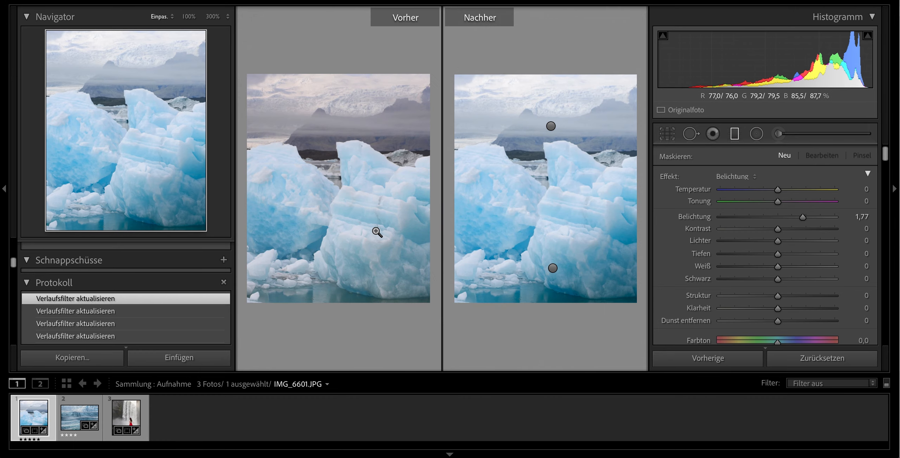
{"action": "left_click", "coordinate": [551, 126]}
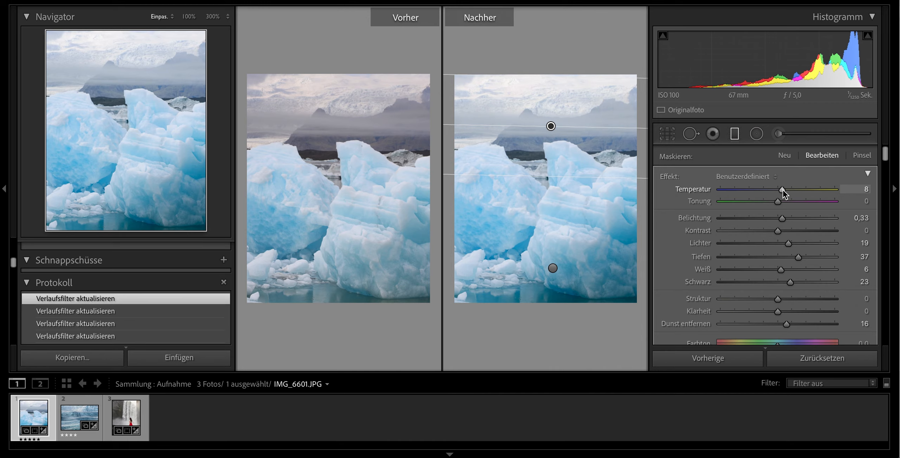
{"action": "mouse_move", "coordinate": [783, 191]}
{"action": "left_mouse_down"}
{"action": "mouse_move", "coordinate": [775, 191]}
{"action": "mouse_move", "coordinate": [786, 190]}
{"action": "left_mouse_up"}
{"action": "key", "text": "y"}
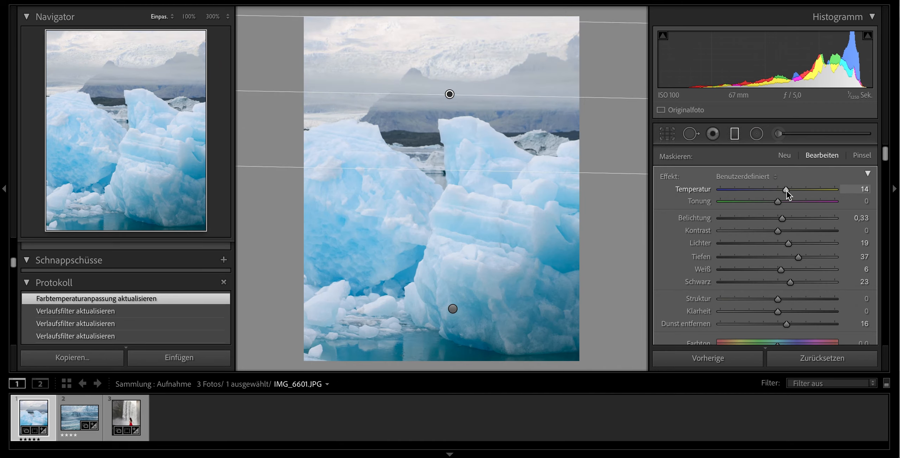
{"action": "mouse_move", "coordinate": [786, 191]}
{"action": "left_mouse_down"}
{"action": "mouse_move", "coordinate": [753, 194]}
{"action": "mouse_move", "coordinate": [785, 191]}
{"action": "mouse_move", "coordinate": [776, 194]}
{"action": "left_mouse_up"}
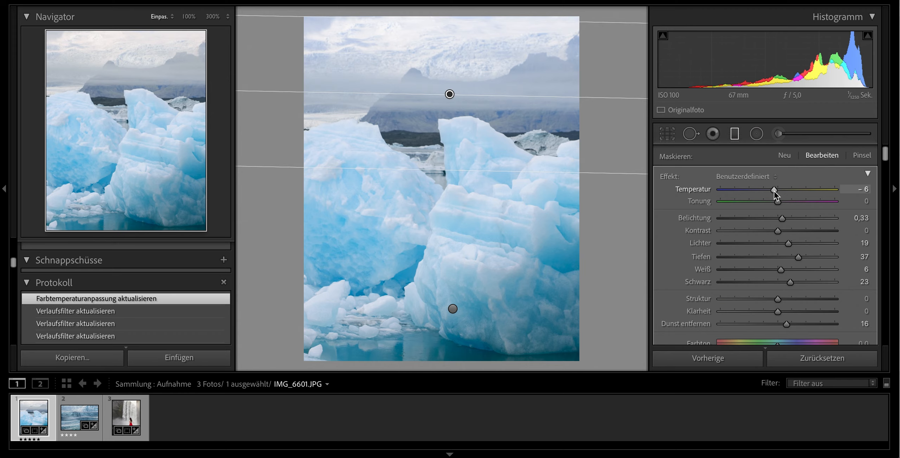
{"action": "key", "text": "Return"}
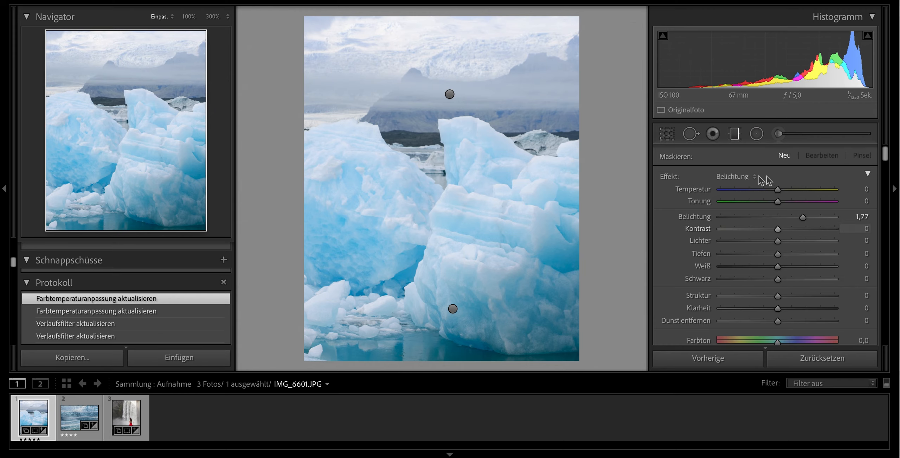
Step: Set the sky graduated filter's tint to 9 and check the result in the side-by-side before/after view
{"action": "left_click", "coordinate": [449, 94]}
{"action": "mouse_move", "coordinate": [778, 202]}
{"action": "left_mouse_down"}
{"action": "mouse_move", "coordinate": [760, 201]}
{"action": "mouse_move", "coordinate": [782, 200]}
{"action": "left_mouse_up"}
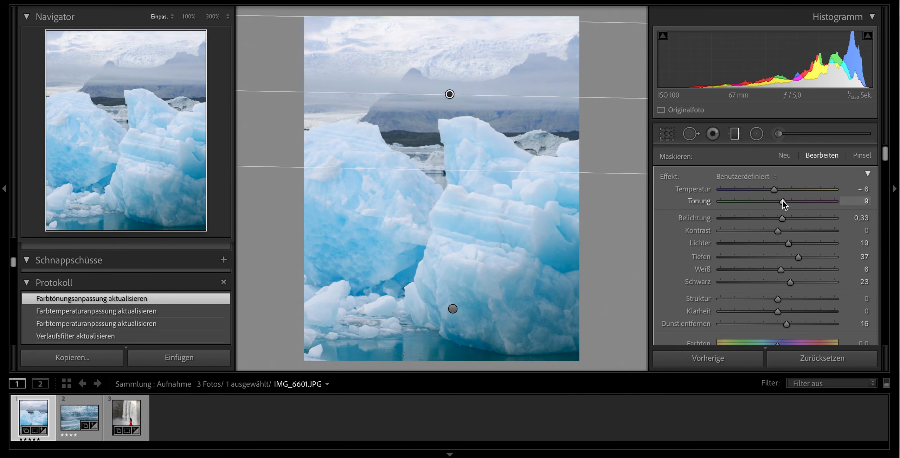
{"action": "key", "text": "Escape"}
{"action": "key", "text": "y"}
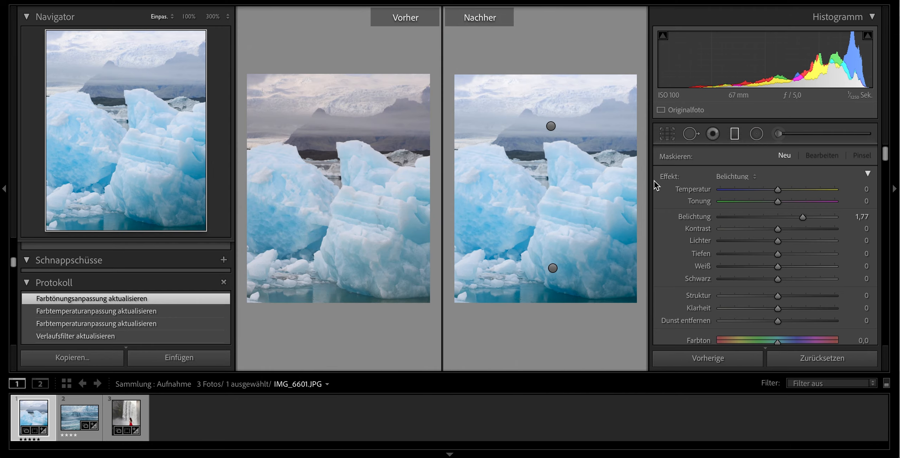
{"action": "key", "text": "y"}
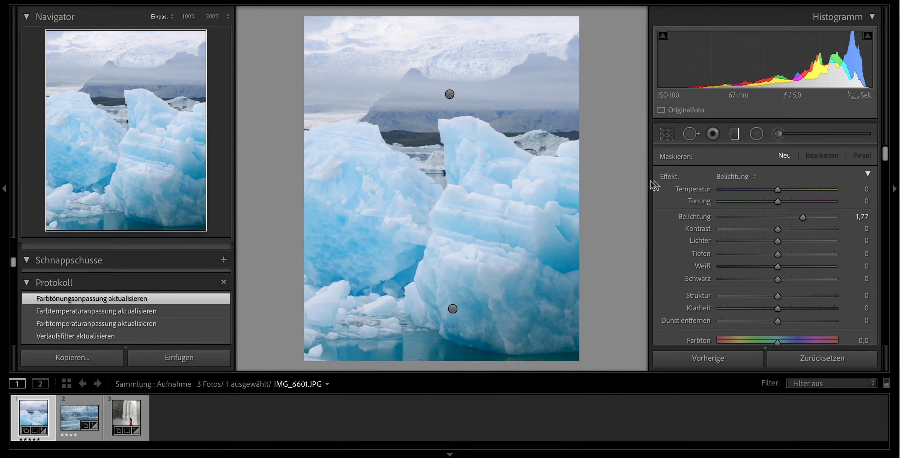
Step: Close the graduated filter, delete the healing spot on the right iceberg's upper ridge at 100% zoom, and set the healing brush size to 25
{"action": "key", "text": "m"}
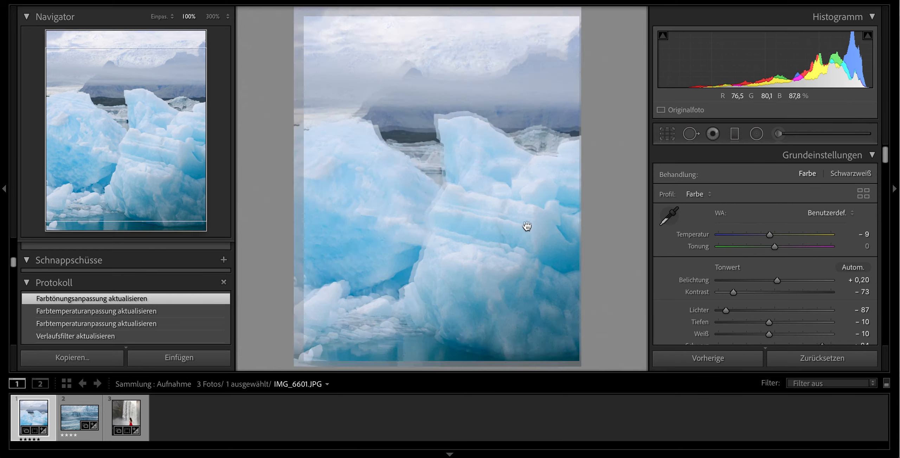
{"action": "left_click", "coordinate": [526, 226]}
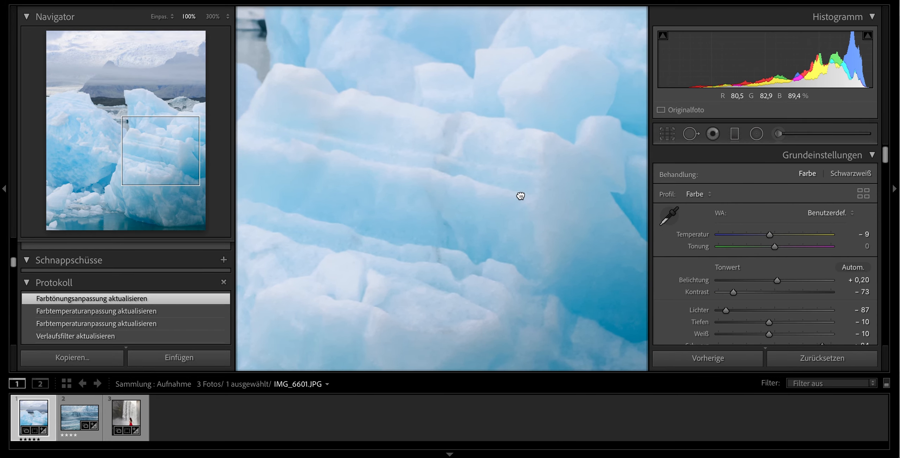
{"action": "left_click", "coordinate": [692, 134]}
{"action": "left_click_drag", "start_coordinate": [733, 176], "coordinate": [744, 176]}
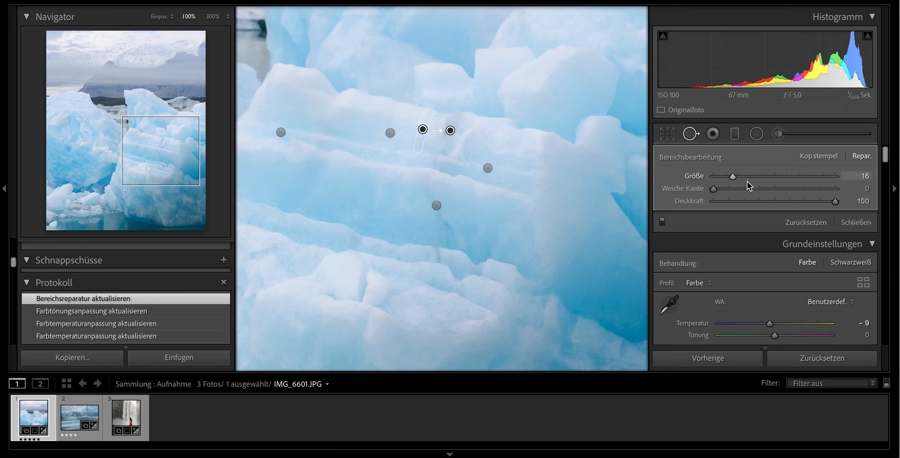
{"action": "key", "text": "Delete"}
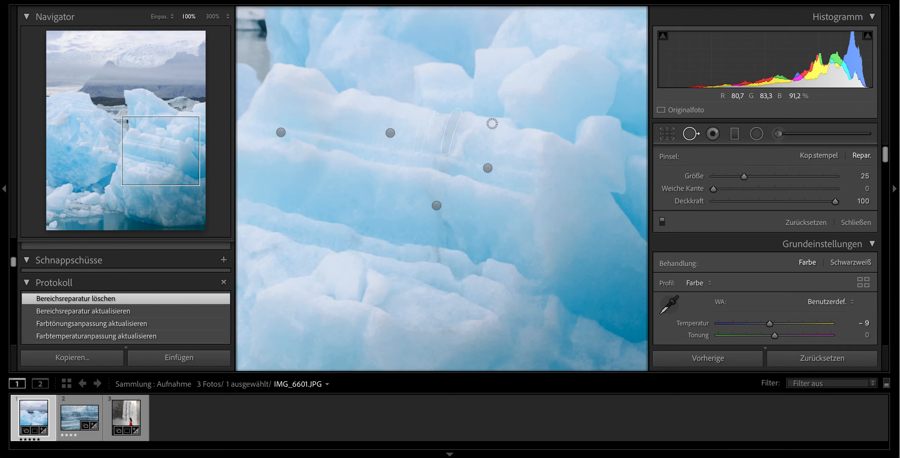
Step: Set the healing brush size to 36, heal the dark streak on the right iceberg's upper ridge, and close the healing tool
{"action": "left_click_drag", "start_coordinate": [744, 176], "coordinate": [758, 176]}
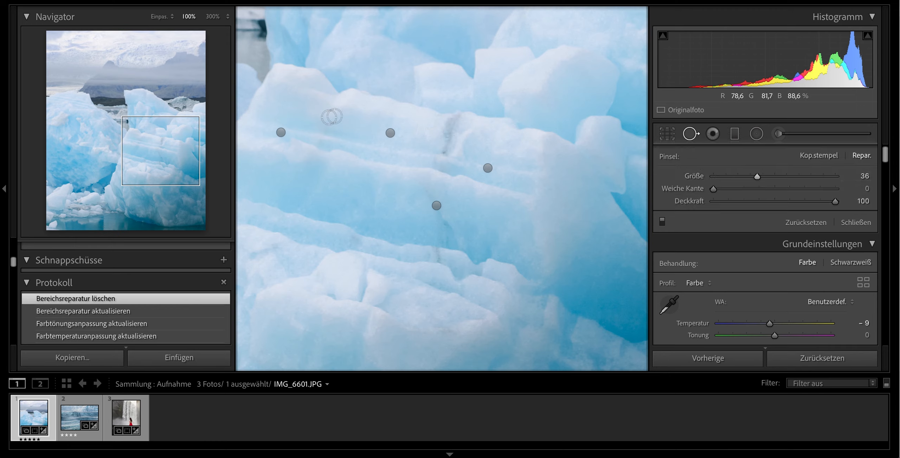
{"action": "left_click_drag", "start_coordinate": [445, 151], "coordinate": [458, 120]}
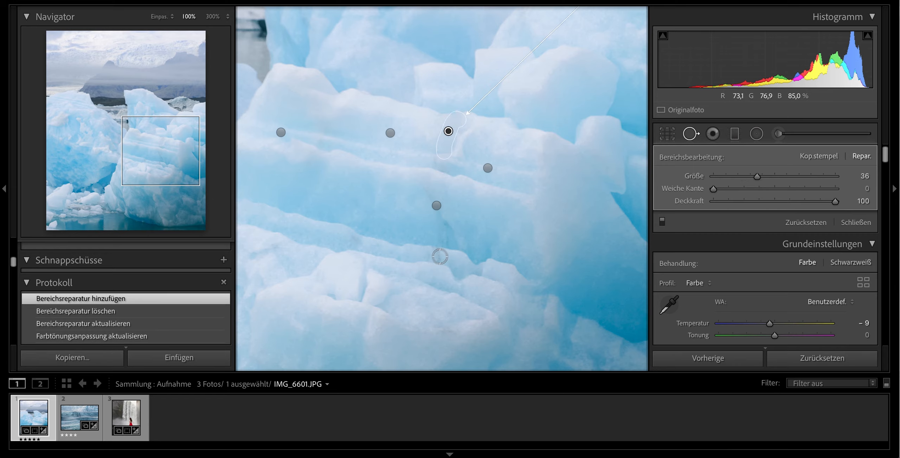
{"action": "key", "text": "Escape"}
{"action": "key", "text": "z"}
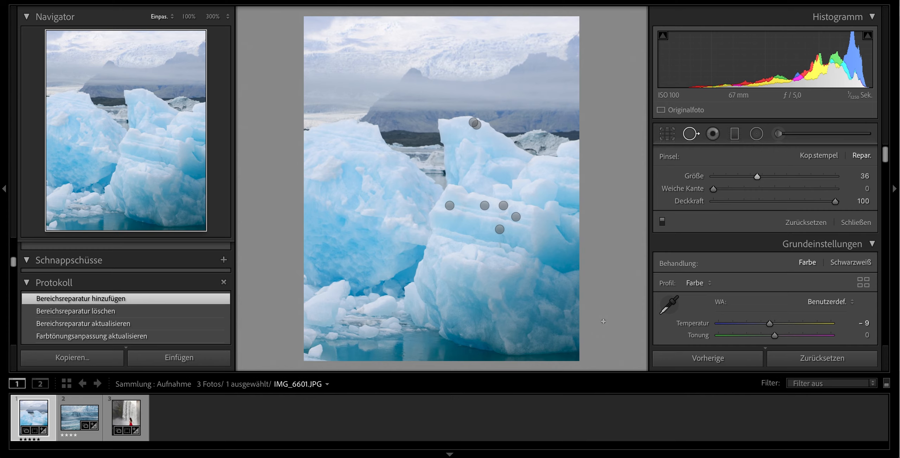
{"action": "key", "text": "q"}
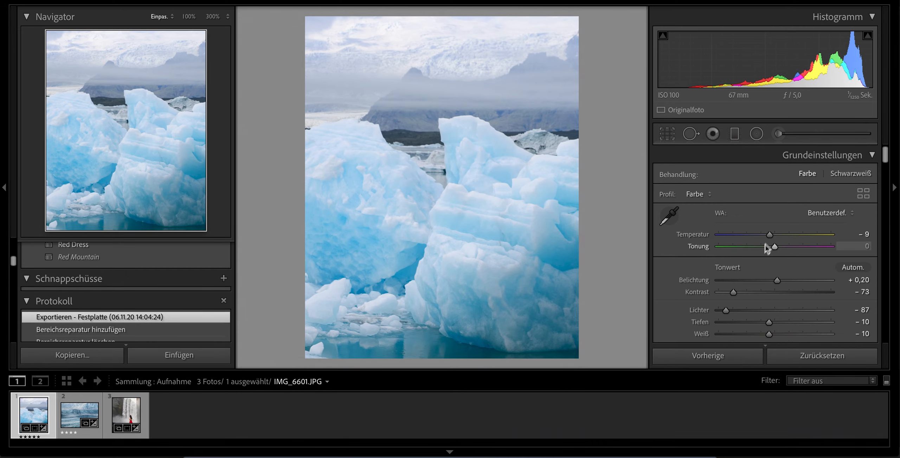
Step: Set the photo's overall temperature to -11 and its exposure to -0.05
{"action": "left_click_drag", "start_coordinate": [769, 236], "coordinate": [768, 236]}
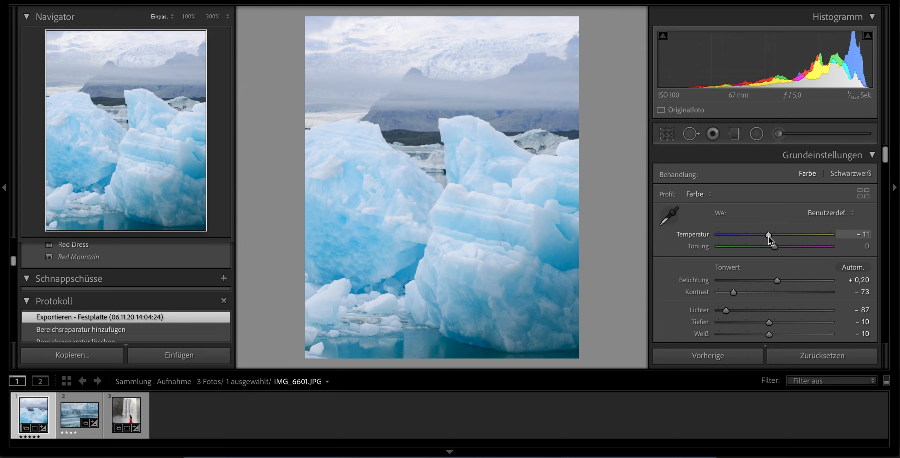
{"action": "scroll", "coordinate": [769, 236], "scroll_direction": "down", "scroll_amount": 1}
{"action": "mouse_move", "coordinate": [776, 269]}
{"action": "left_mouse_down"}
{"action": "mouse_move", "coordinate": [767, 270]}
{"action": "mouse_move", "coordinate": [780, 270]}
{"action": "left_mouse_up"}
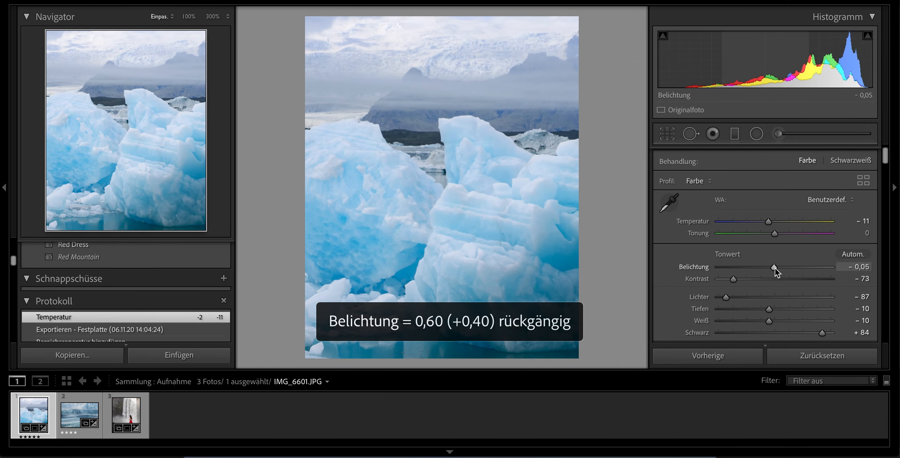
{"action": "scroll", "coordinate": [775, 268], "scroll_direction": "down", "scroll_amount": 2}
{"action": "left_click_drag", "start_coordinate": [775, 238], "coordinate": [775, 238]}
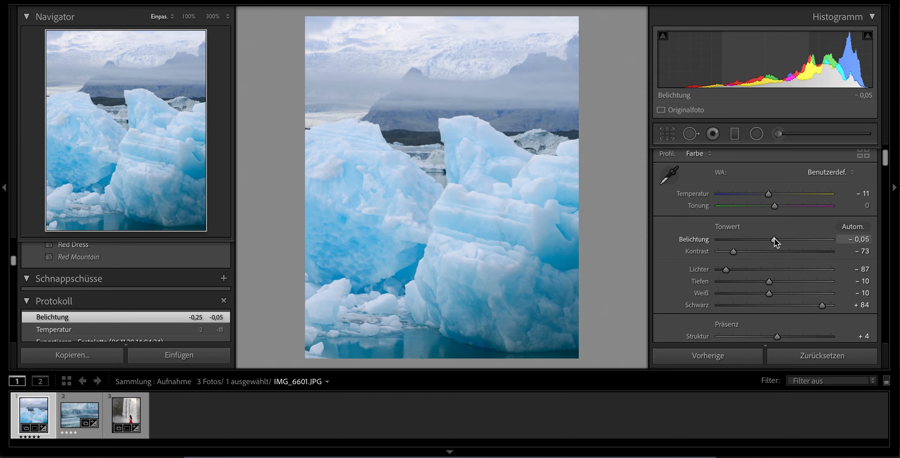
Step: Set the photo's vibrance to +1 and its saturation to +11
{"action": "scroll", "coordinate": [775, 238], "scroll_direction": "down", "scroll_amount": 5}
{"action": "left_click_drag", "start_coordinate": [775, 244], "coordinate": [777, 255]}
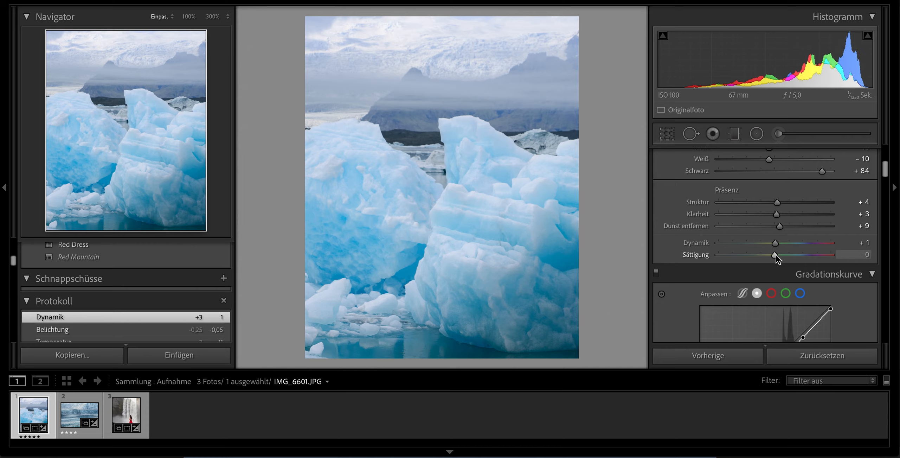
{"action": "key", "text": "ctrl+z"}
{"action": "mouse_move", "coordinate": [779, 256]}
{"action": "left_mouse_down"}
{"action": "mouse_move", "coordinate": [789, 256]}
{"action": "mouse_move", "coordinate": [780, 254]}
{"action": "left_mouse_up"}
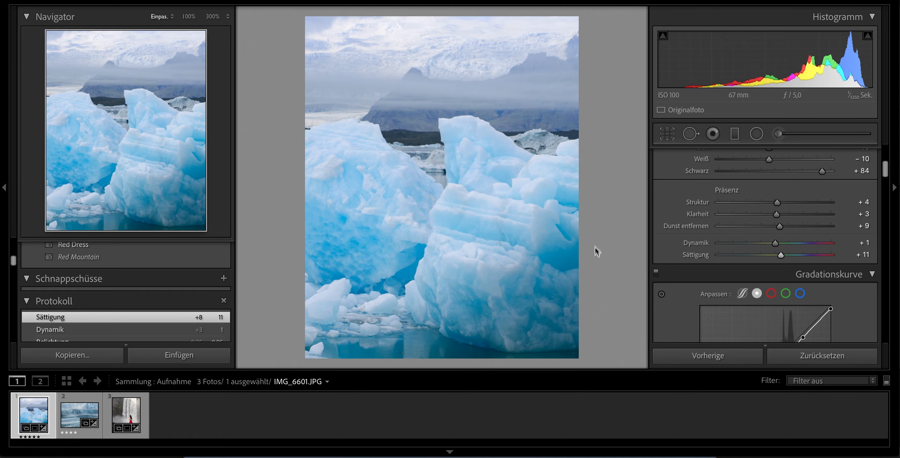
Step: Set the exposure to +0.15 while comparing side by side with the original, and return to the single-photo view
{"action": "key", "text": "y"}
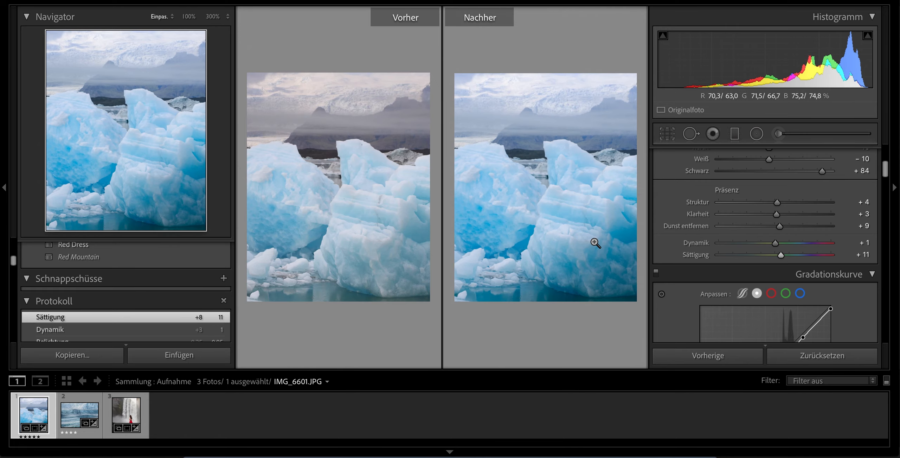
{"action": "scroll", "coordinate": [742, 230], "scroll_direction": "up", "scroll_amount": 5}
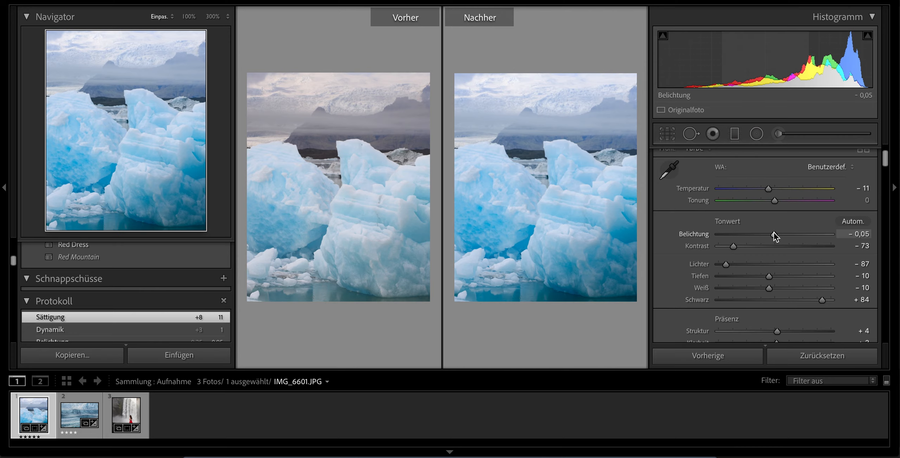
{"action": "left_click_drag", "start_coordinate": [775, 232], "coordinate": [776, 232]}
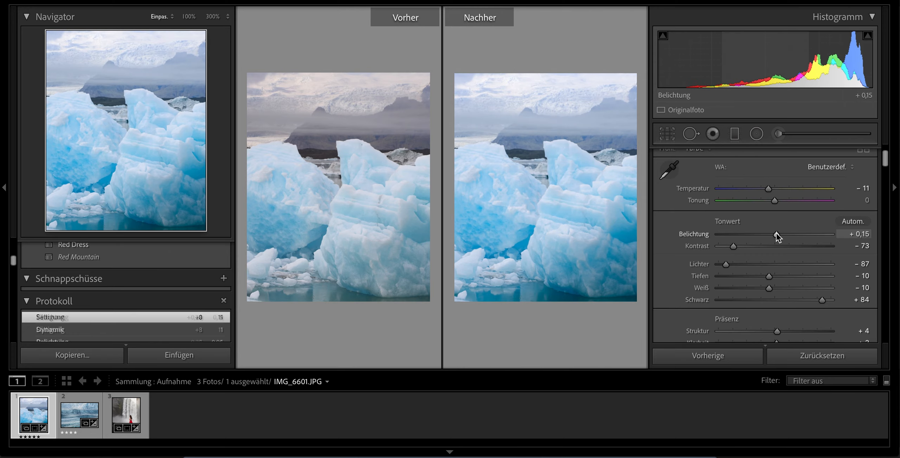
{"action": "key", "text": "y"}
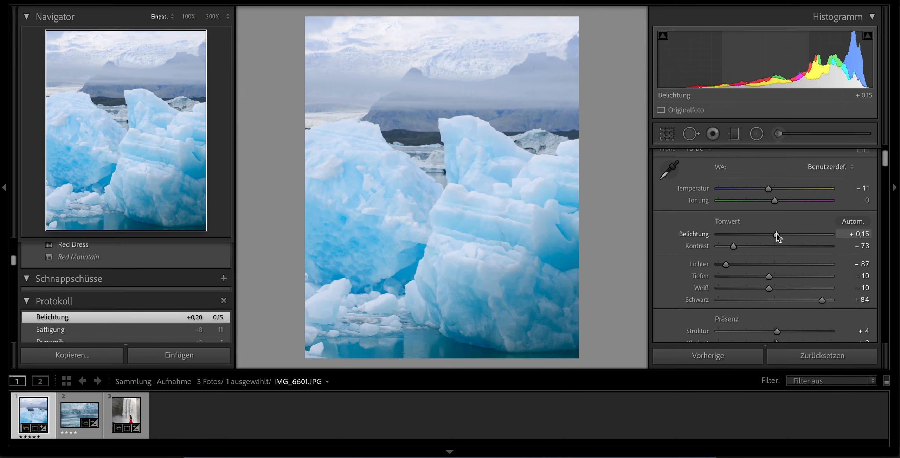